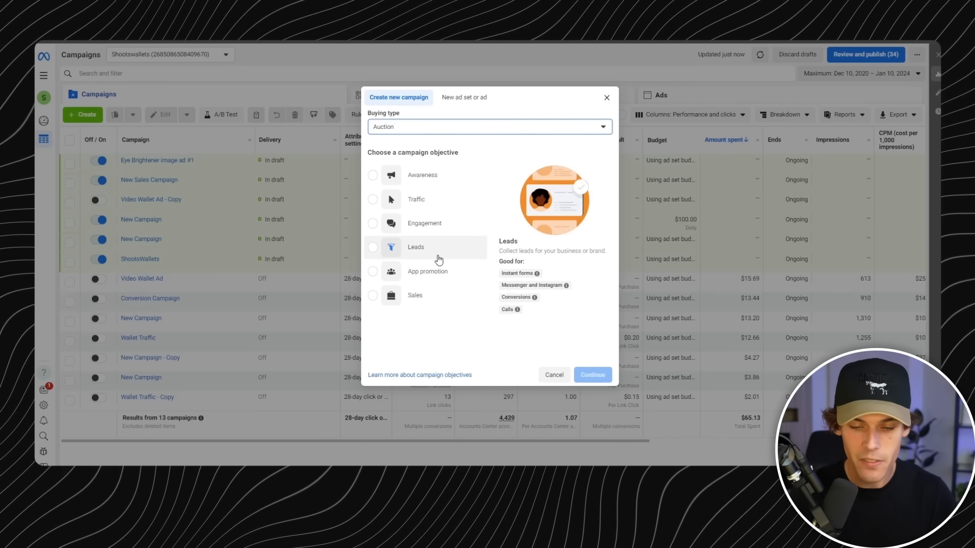
- Choose the Sales objective for the new campaign and name it "Necklace - US - 18+ - Variable Testing Angle"
click(445, 301)
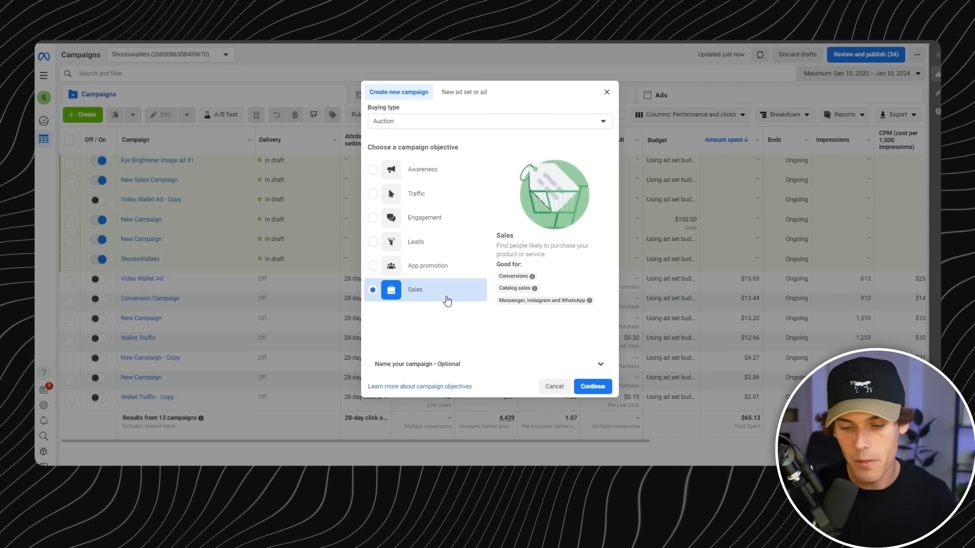
click(595, 363)
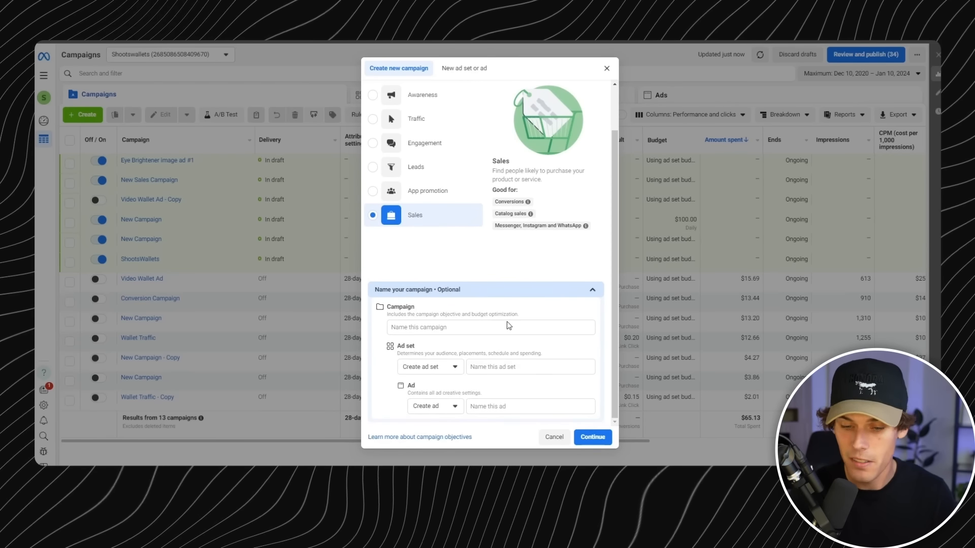
click(469, 330)
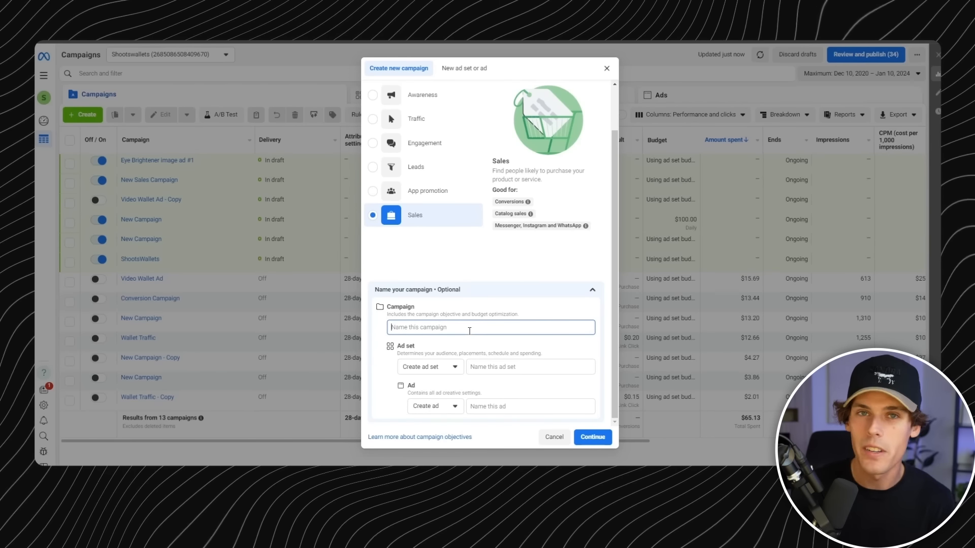
text(Necklace - US - 1)
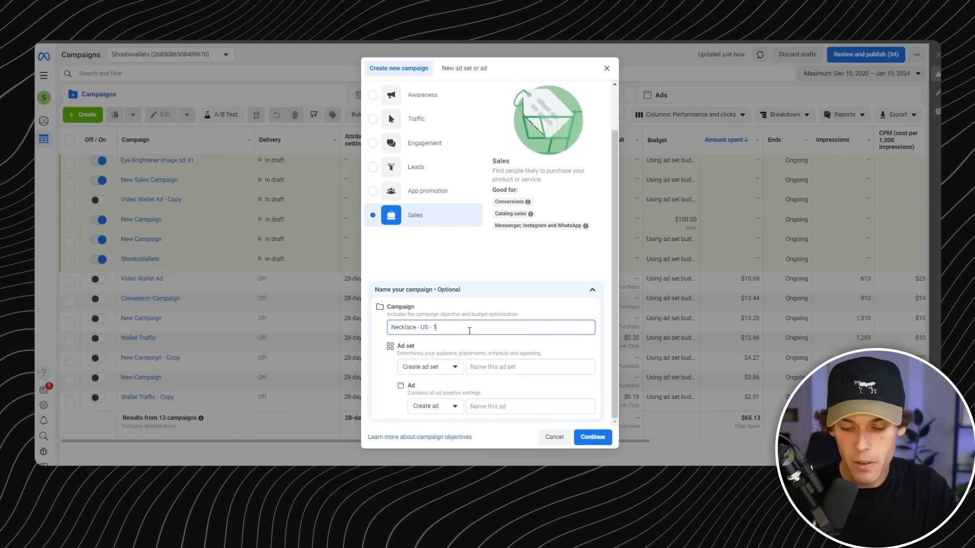
text(8+ - Variable Testing )
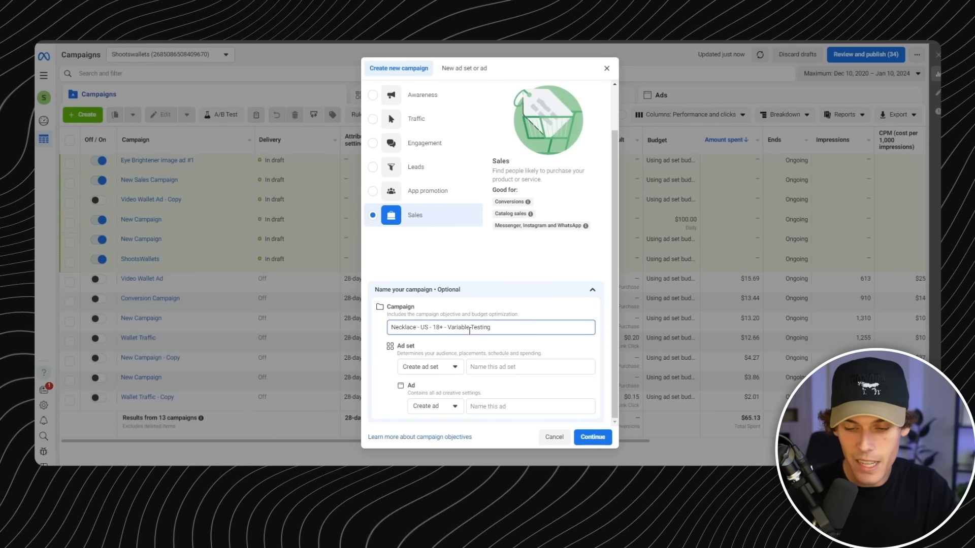
text(Angle)
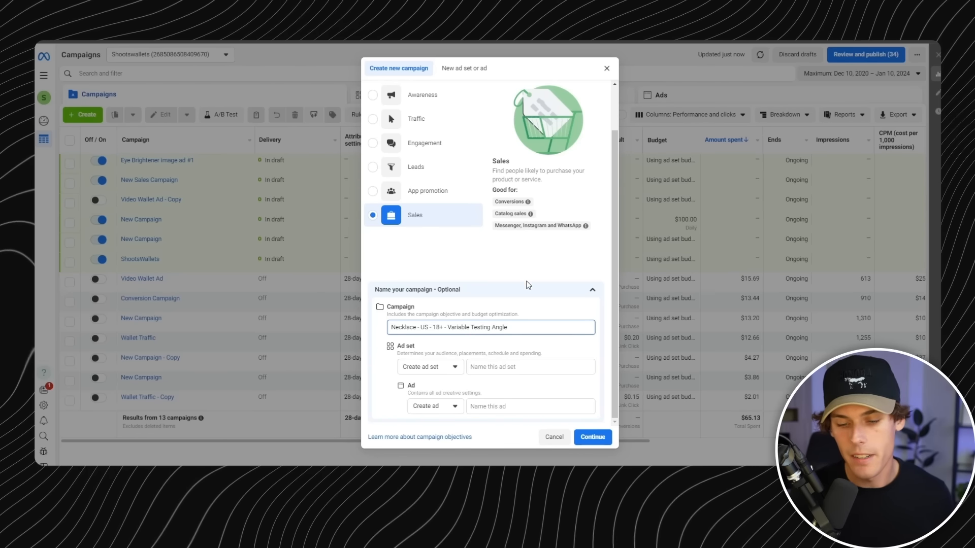
click(592, 437)
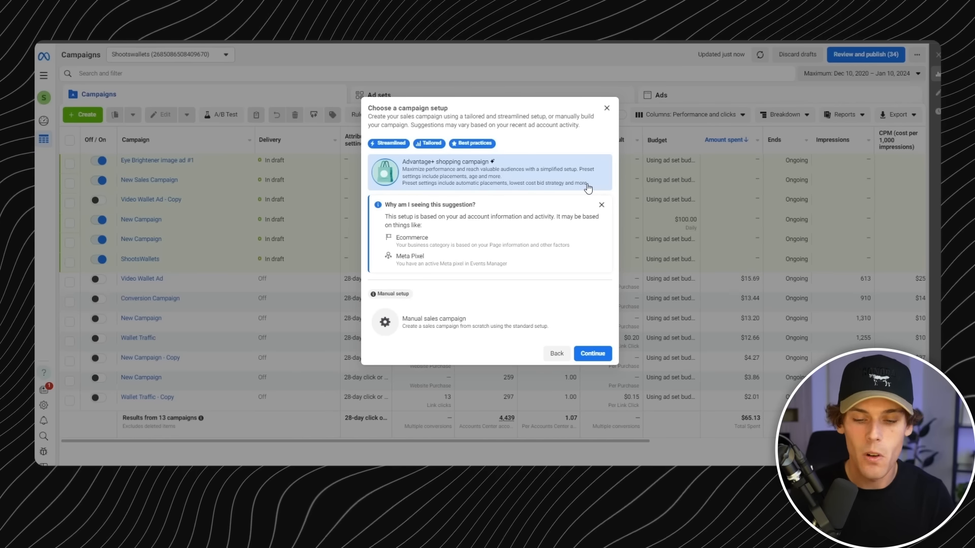
- Set the campaign up as a manual sales campaign
click(510, 325)
click(592, 323)
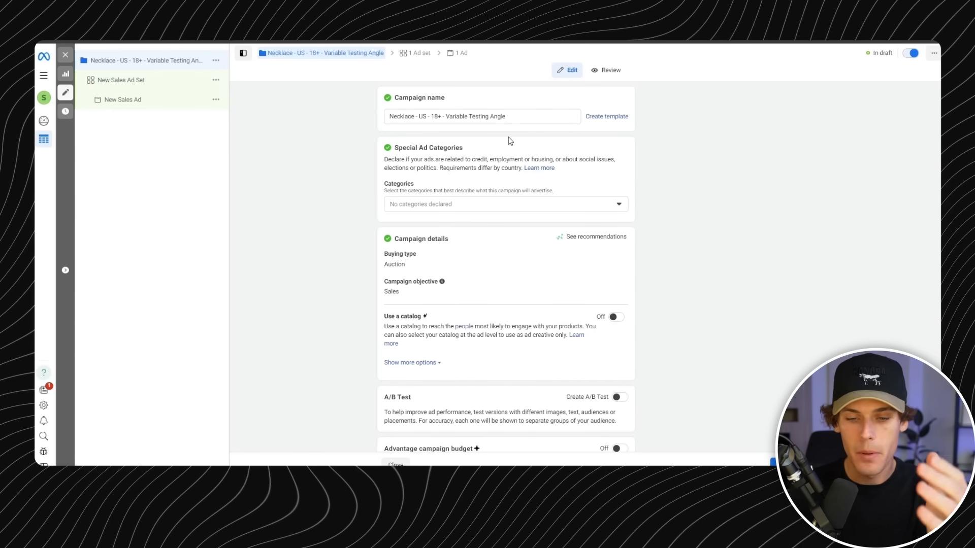
- Review the campaign's name, special ad categories, catalog, A/B test and Advantage campaign budget settings
drag(511, 118, 413, 116)
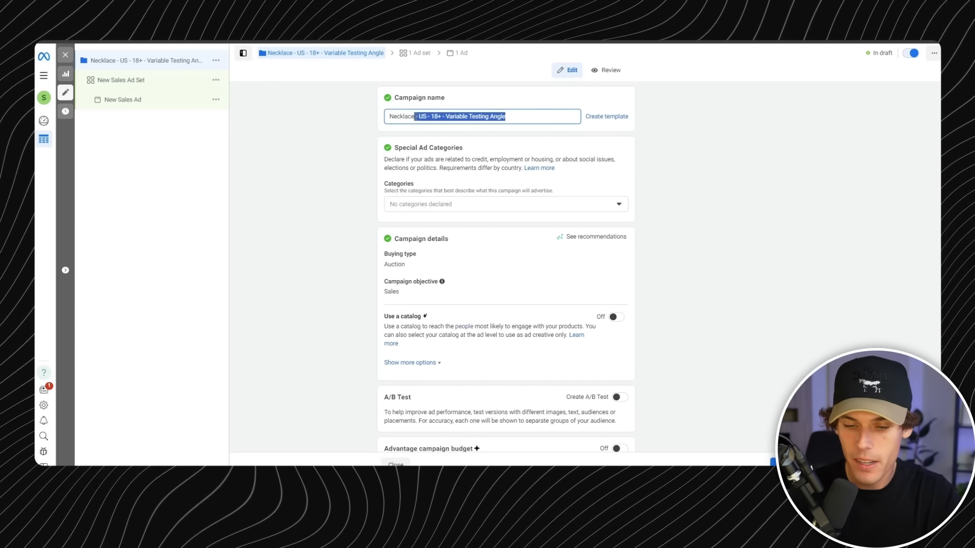
click(608, 180)
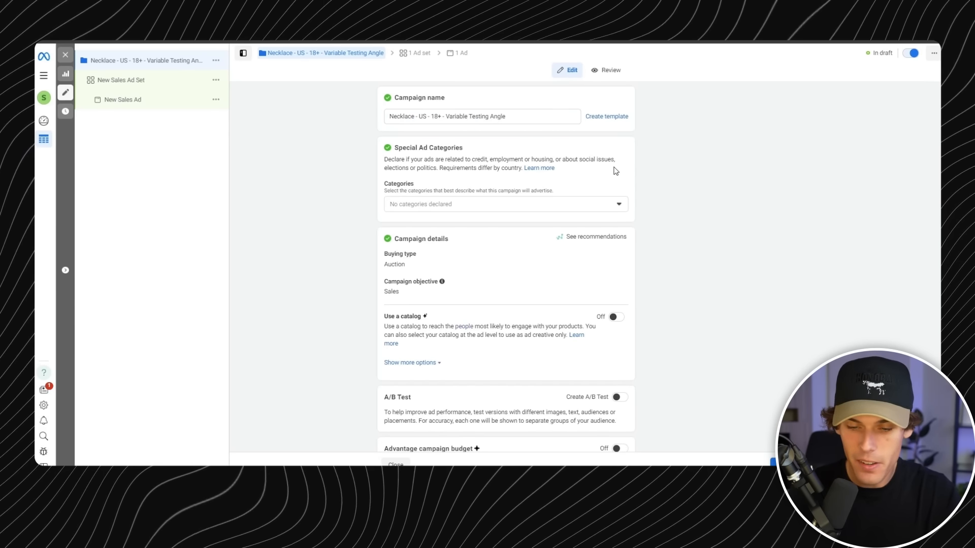
click(601, 205)
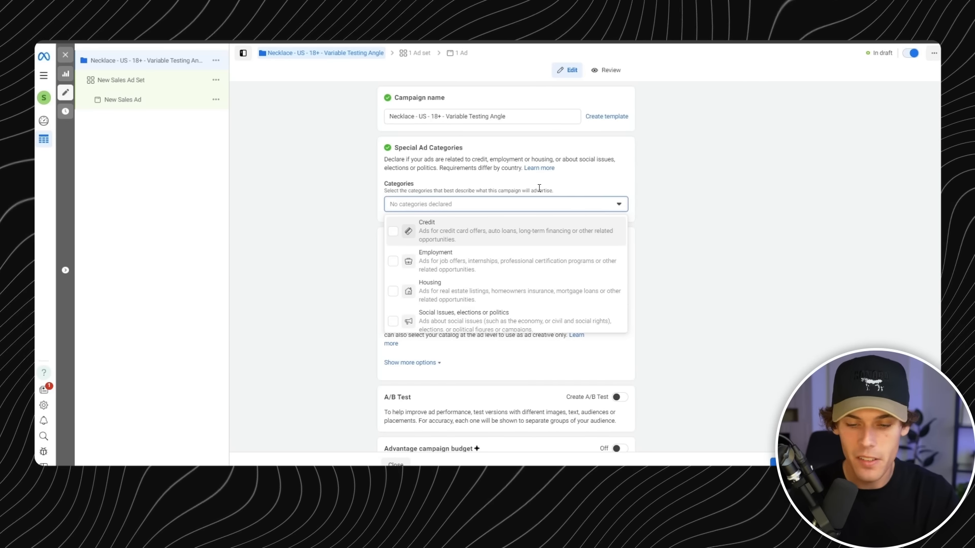
click(570, 206)
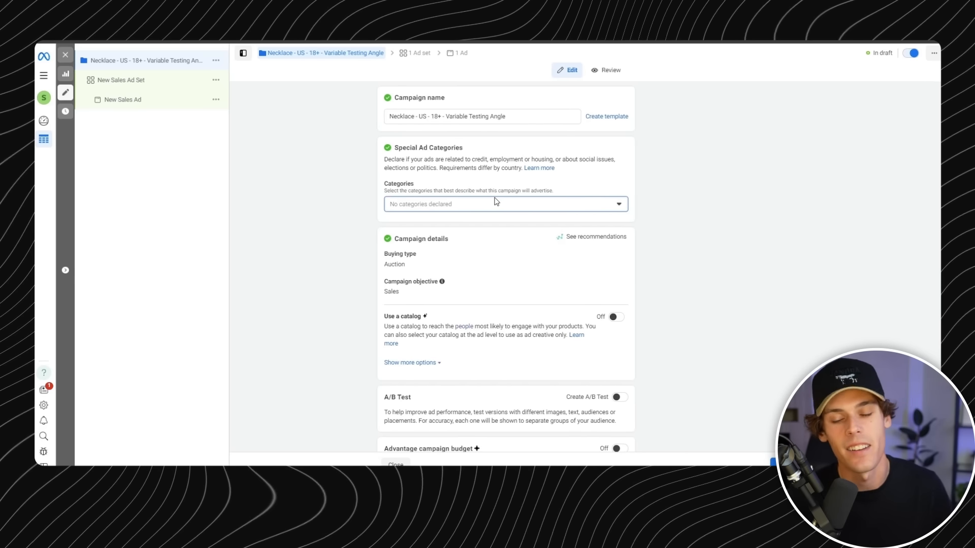
scroll(493, 243, down, 1)
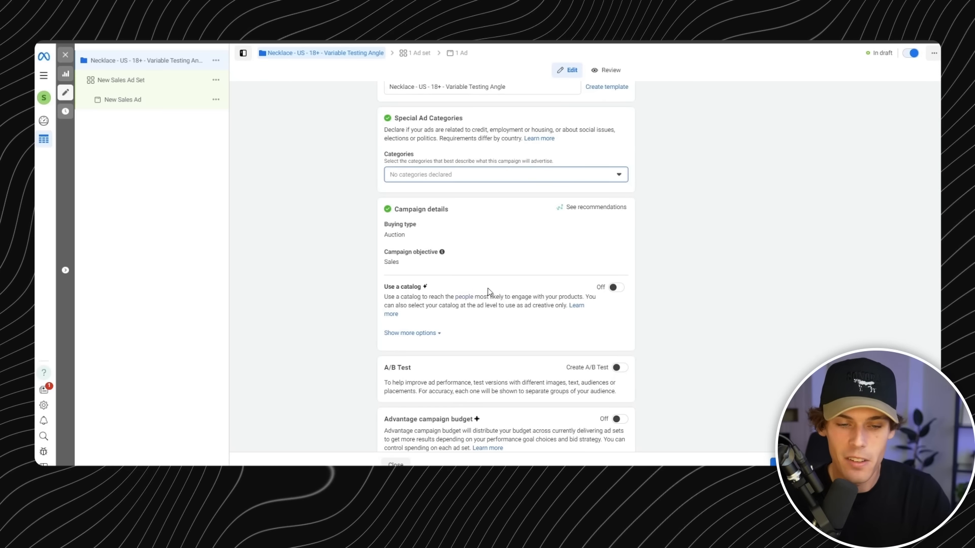
scroll(489, 291, down, 1)
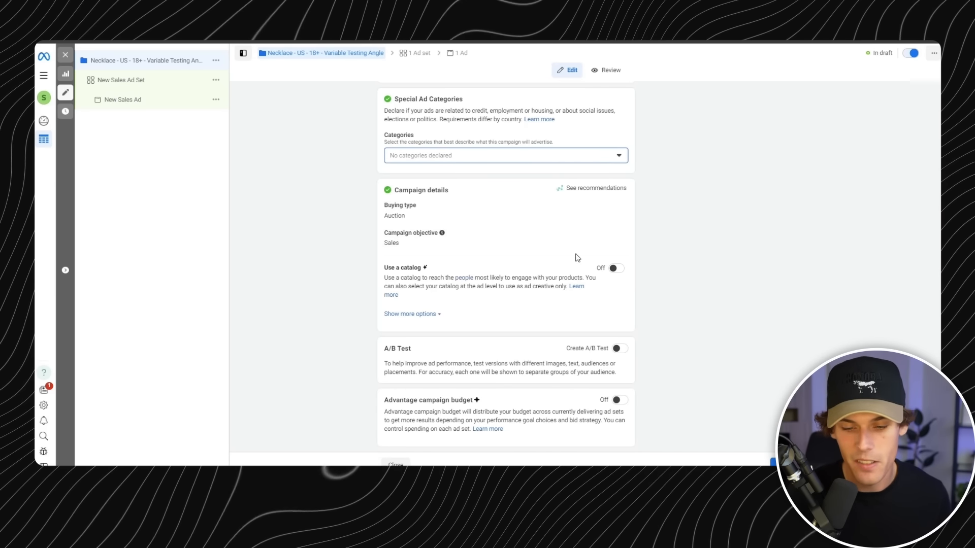
click(574, 291)
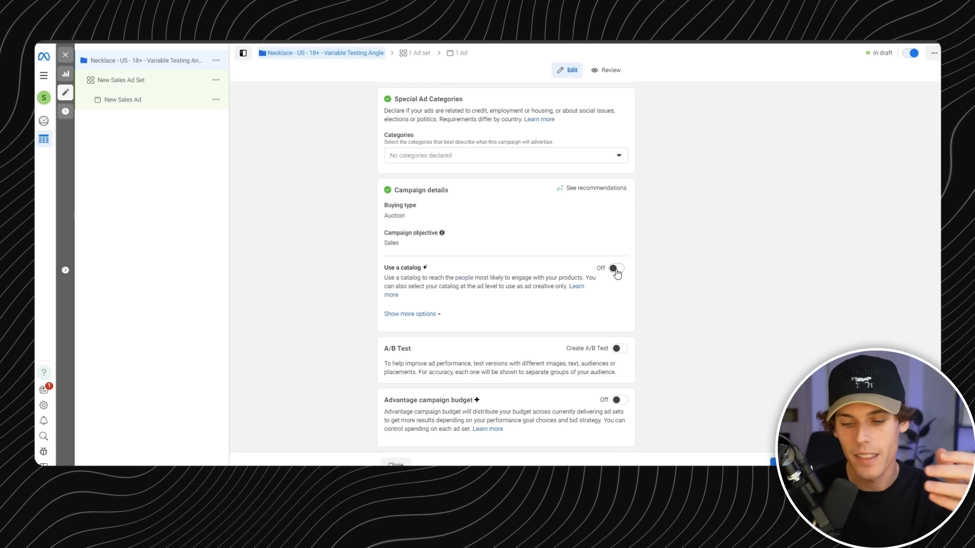
drag(480, 373, 510, 372)
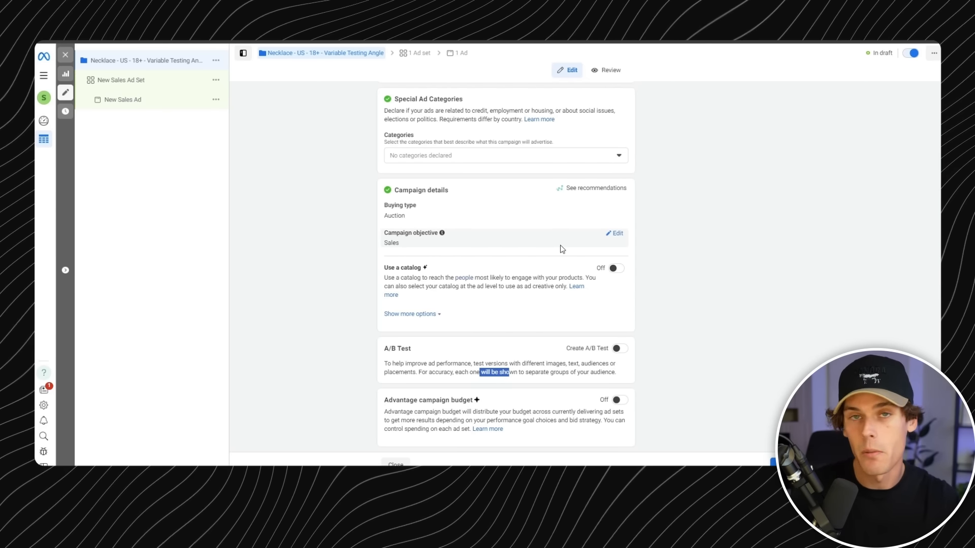
drag(426, 400, 460, 401)
click(450, 398)
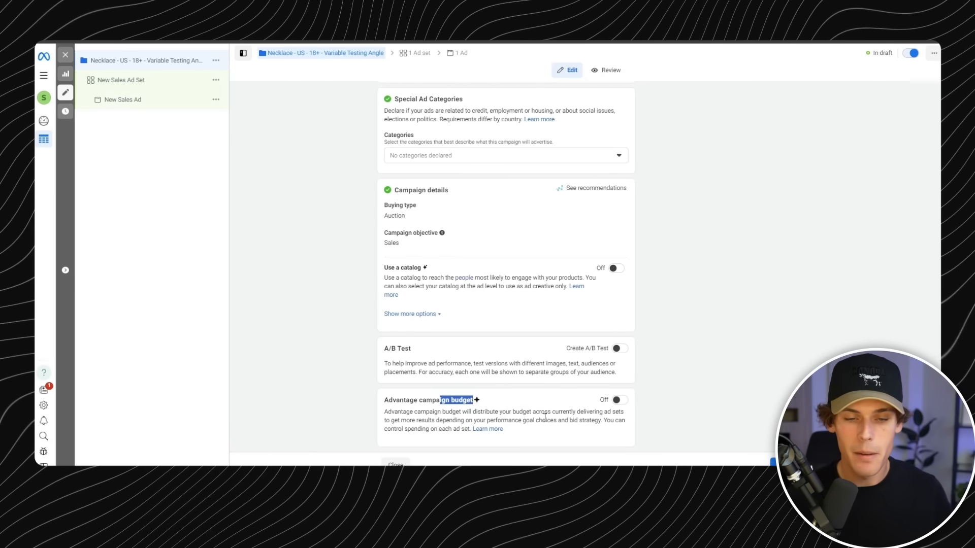
- Turn on Advantage campaign budget to inspect its budget and scheduling options, and turn it off again
click(617, 399)
scroll(562, 341, down, 2)
scroll(562, 342, down, 2)
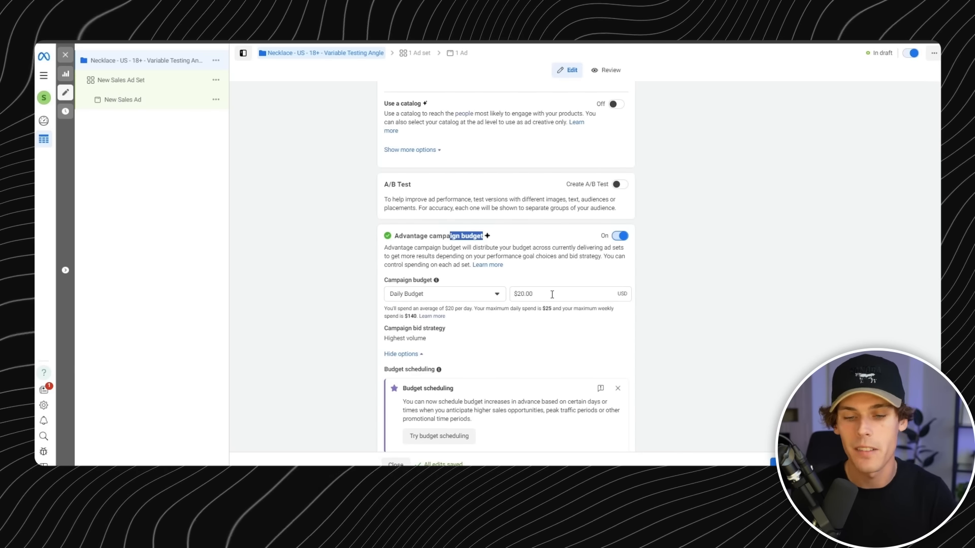
scroll(594, 289, down, 2)
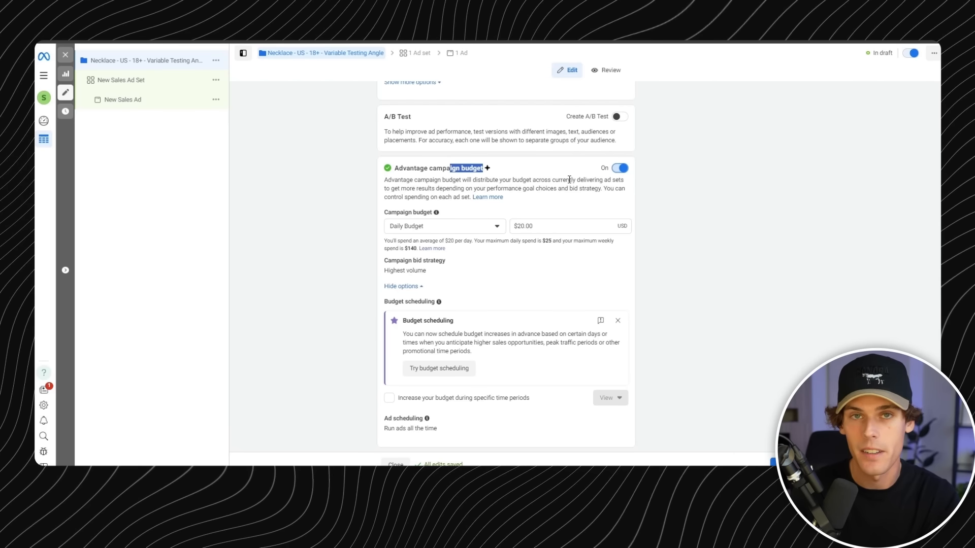
click(619, 168)
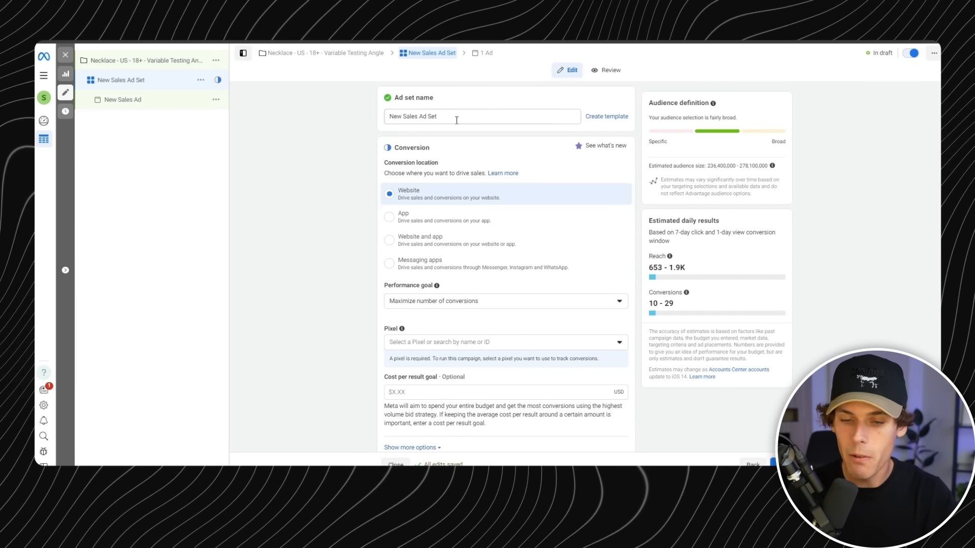
- Rename the new sales ad set as "US 18+"
drag(455, 117, 376, 122)
text(US)
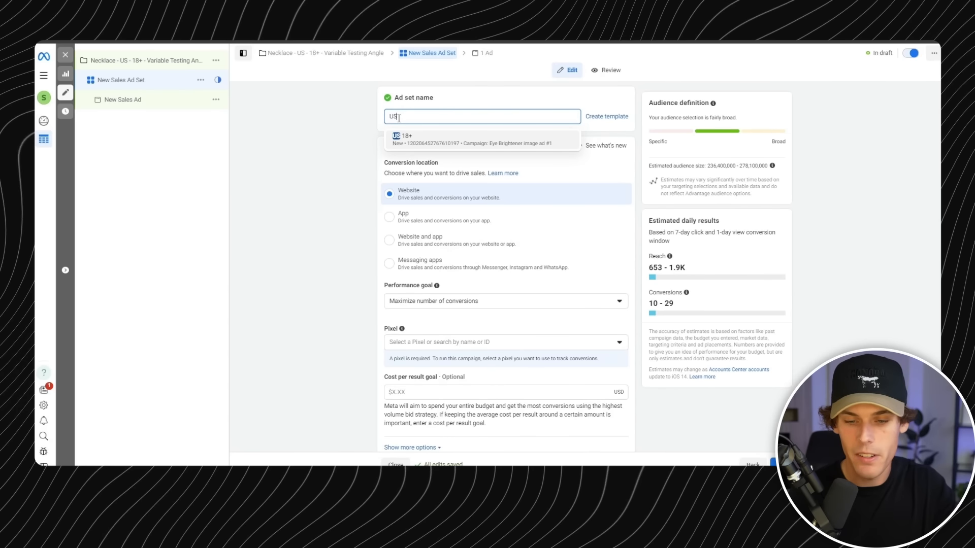
text( 18)
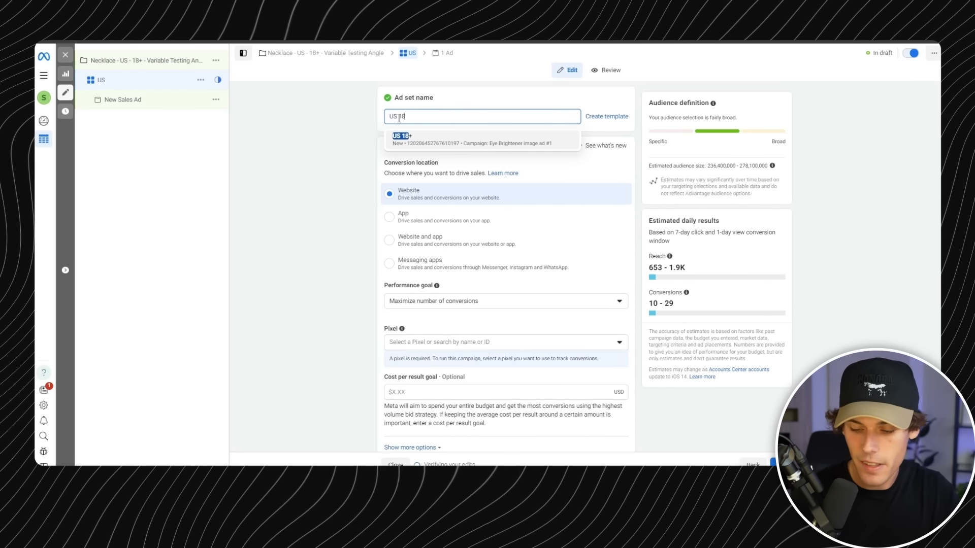
text(+)
click(332, 139)
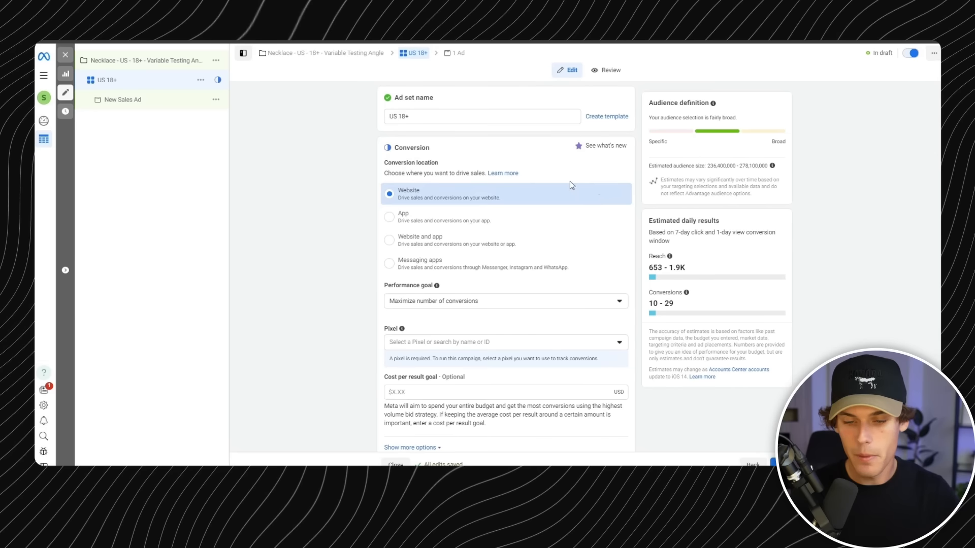
- Examine the ad set's audience definition, estimated audience size, and estimated daily reach and conversions
drag(679, 103, 725, 107)
click(697, 140)
drag(671, 167, 743, 167)
click(741, 181)
click(756, 168)
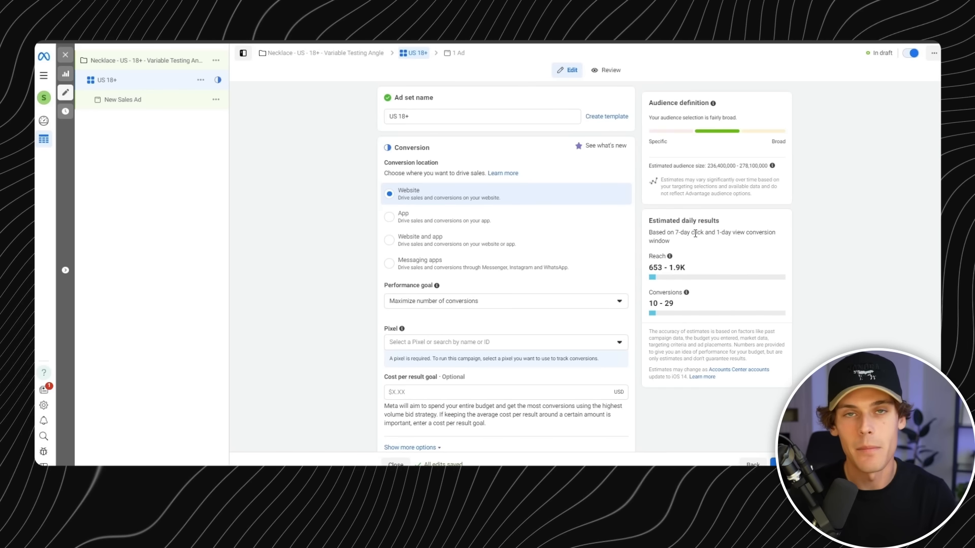
drag(681, 270, 647, 270)
click(685, 269)
mouse_move(676, 306)
drag(674, 306, 796, 305)
click(713, 308)
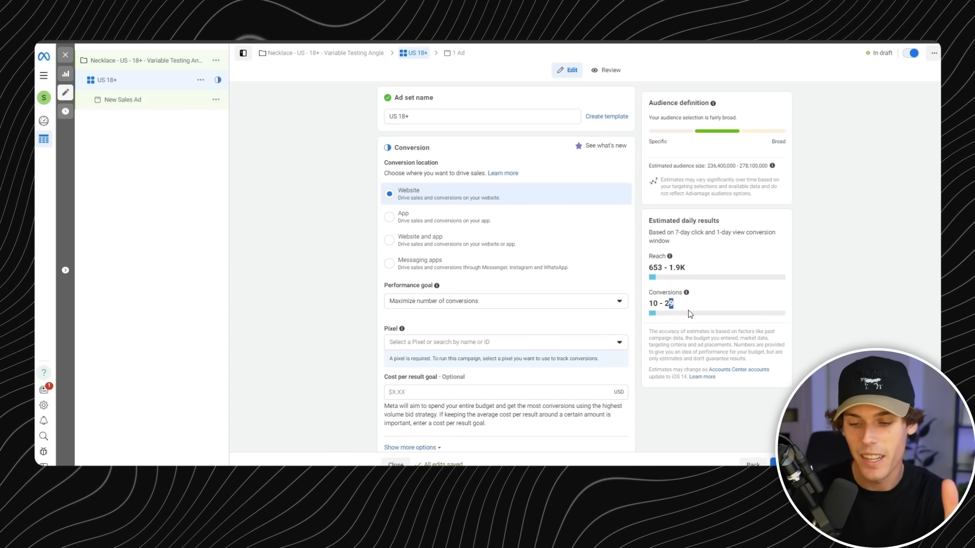
drag(660, 304, 688, 306)
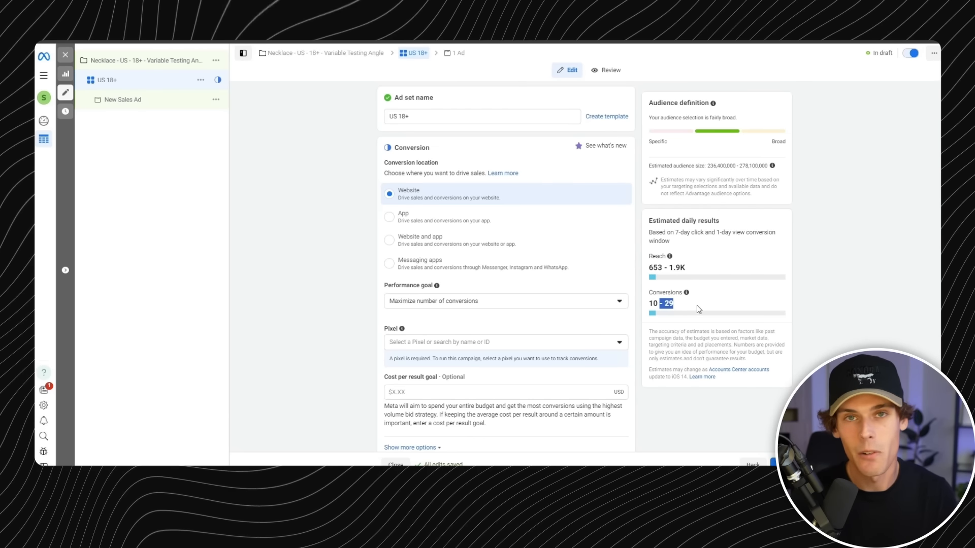
click(689, 294)
drag(655, 332, 687, 299)
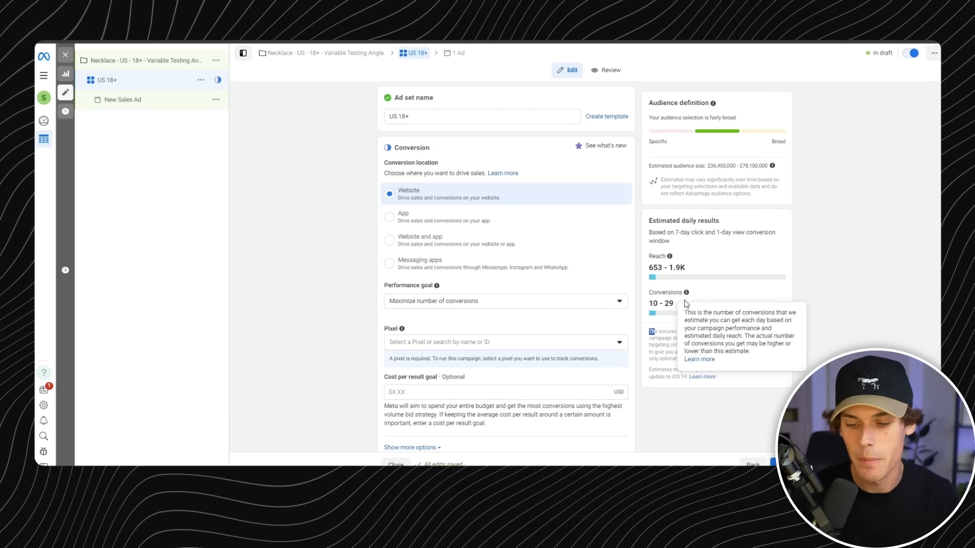
click(718, 300)
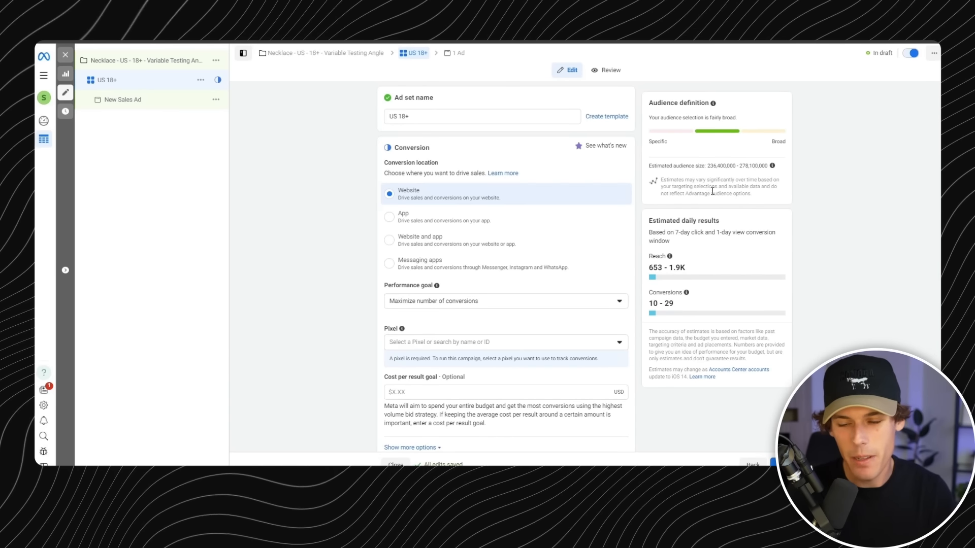
drag(707, 166, 764, 168)
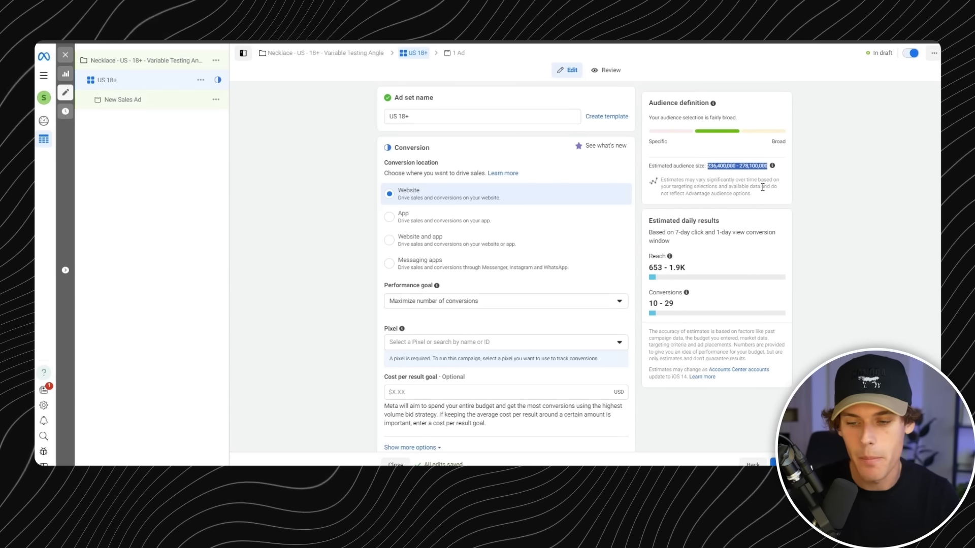
click(763, 188)
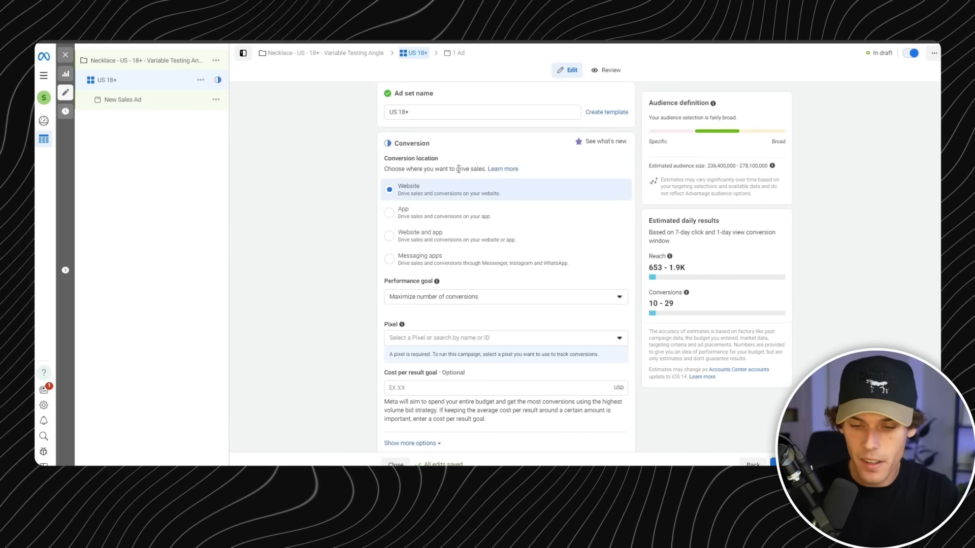
- Review the ad set's available performance goals and the Pixel setting in its conversion settings
scroll(450, 156, down, 1)
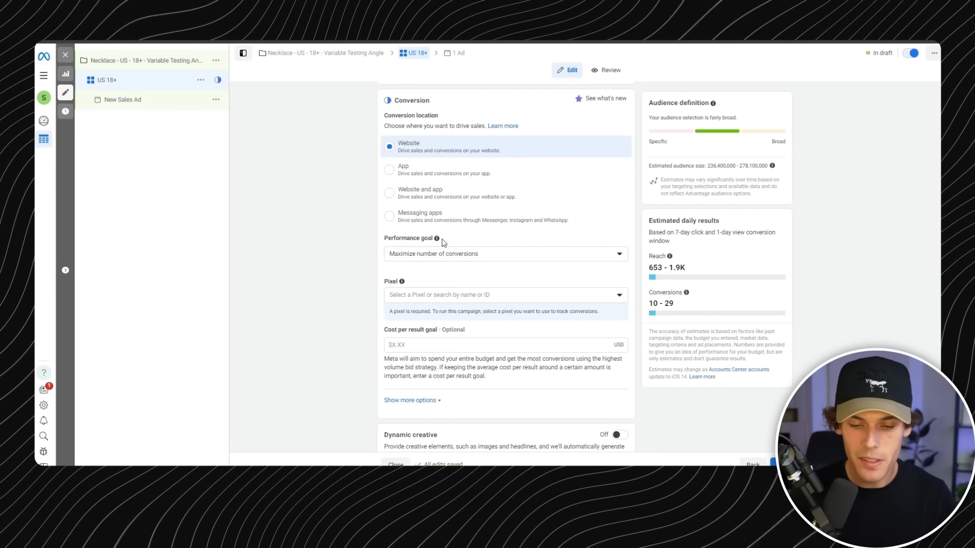
click(514, 256)
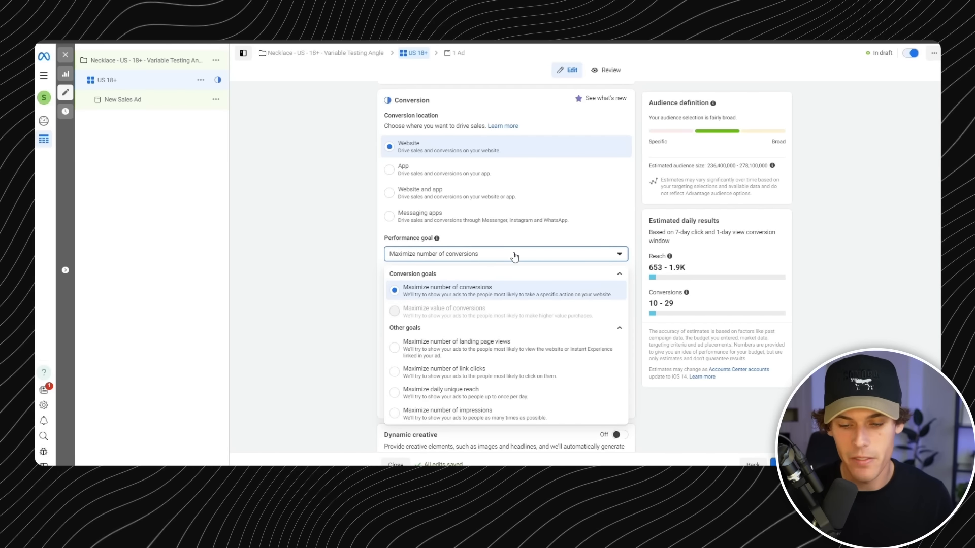
click(514, 257)
click(536, 256)
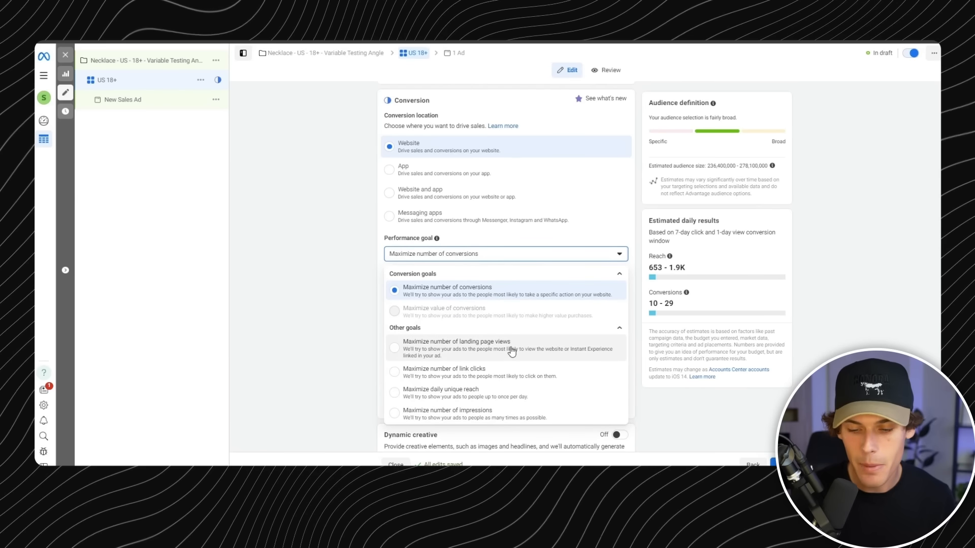
click(565, 255)
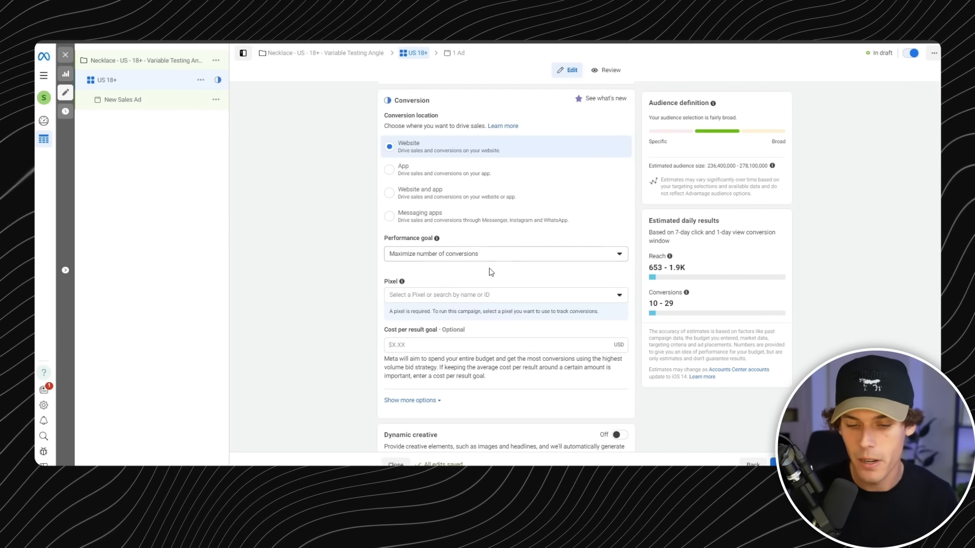
scroll(467, 259, down, 1)
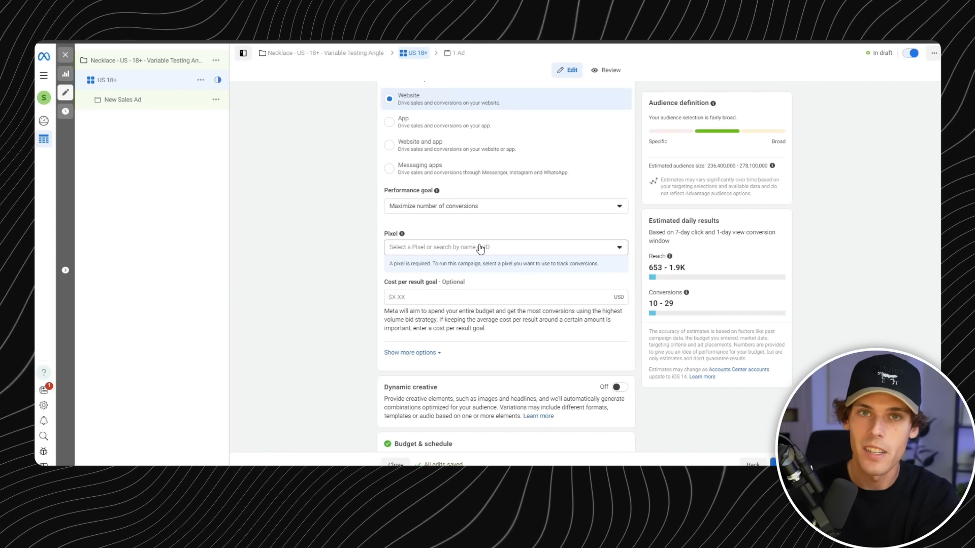
- Assign "Ads Pixel for Shopify Facebook Ad" as the ad set's pixel and choose Purchase as the conversion event
click(480, 247)
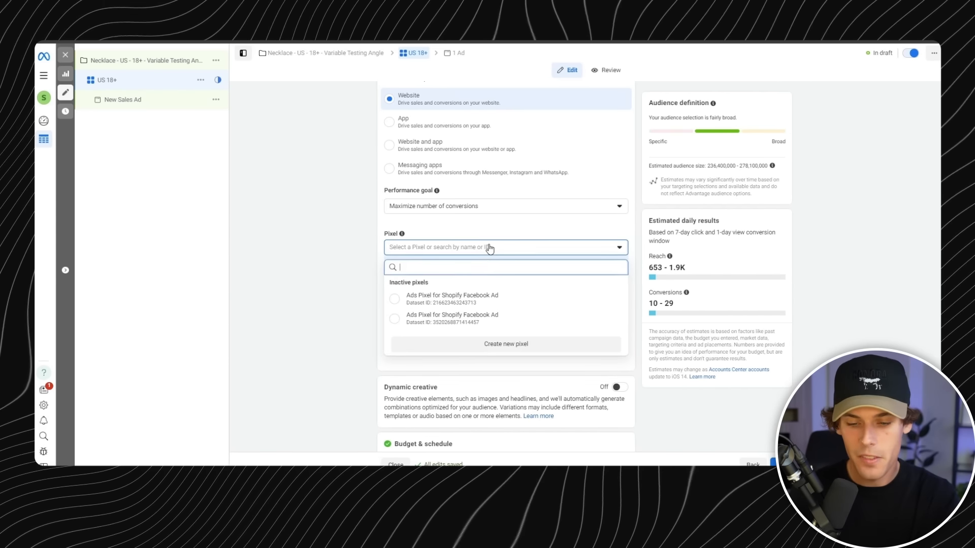
click(496, 301)
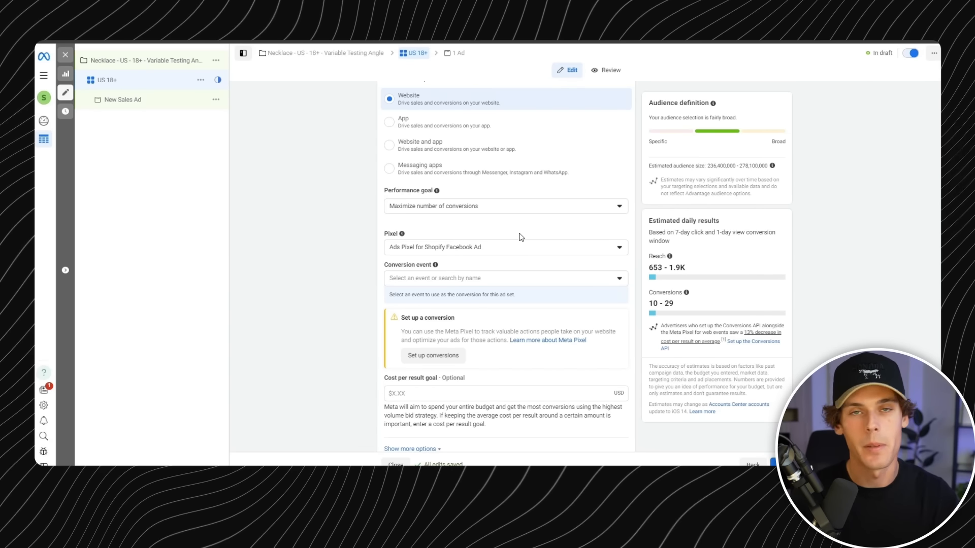
scroll(549, 236, down, 1)
click(499, 223)
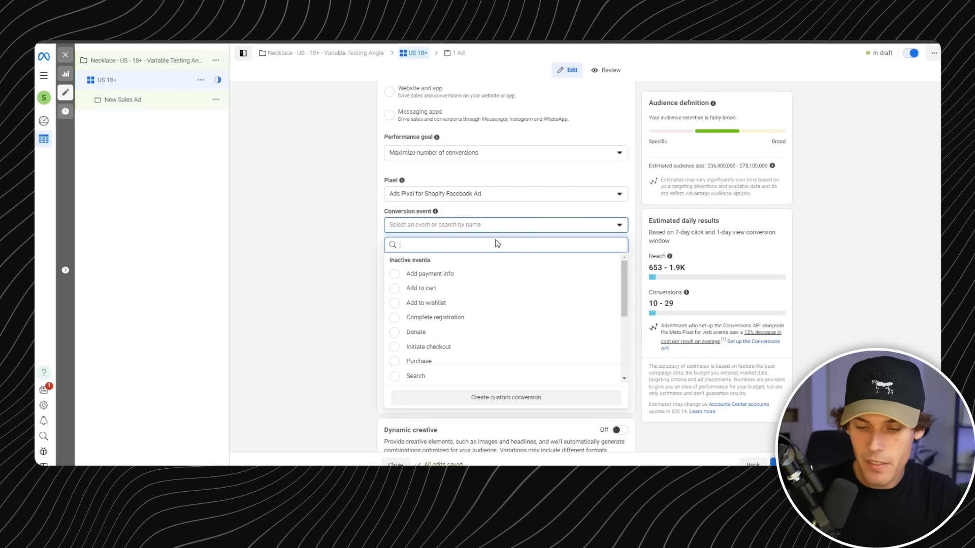
click(488, 361)
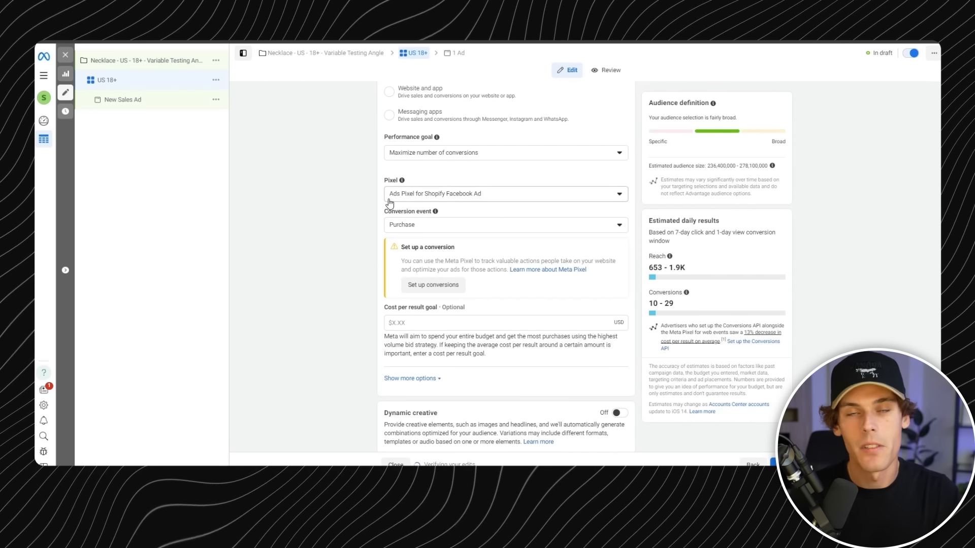
click(453, 225)
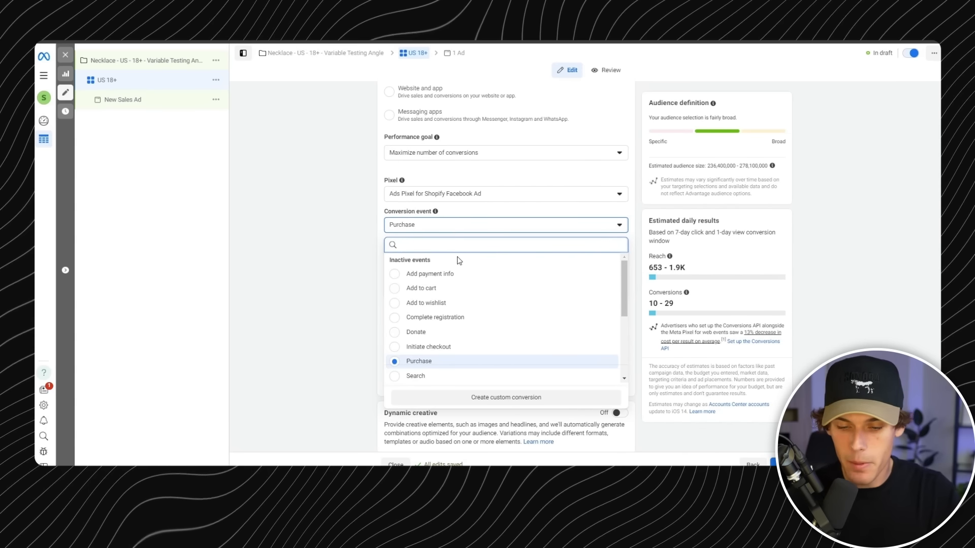
click(466, 362)
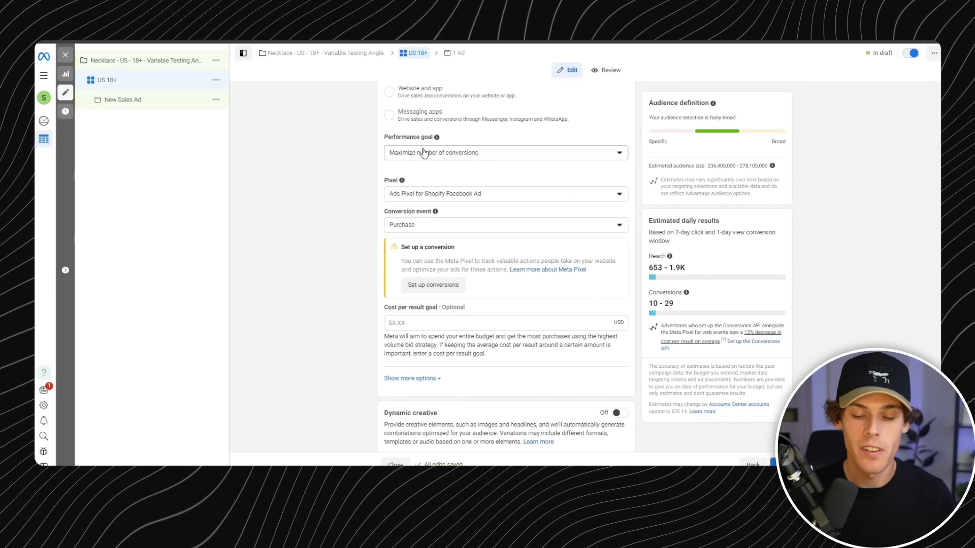
- Try a cost per result goal of $10.00 for the ad set and clear it again
scroll(453, 194, down, 2)
drag(393, 228, 442, 224)
click(452, 238)
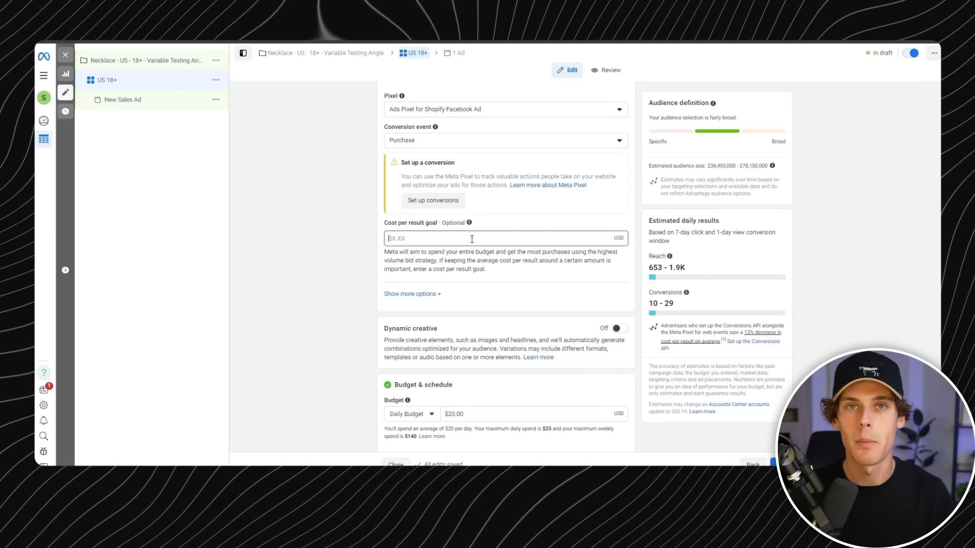
text(10)
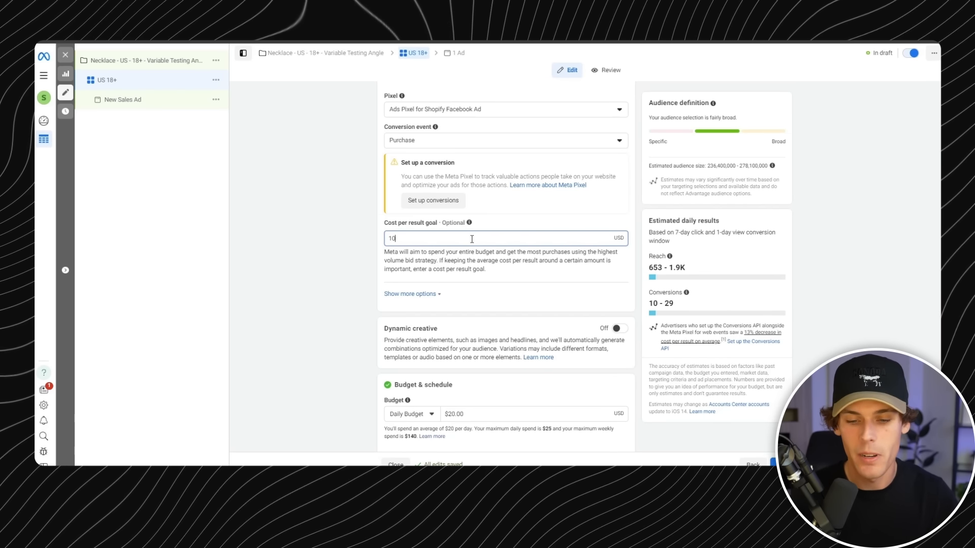
click(337, 261)
click(430, 239)
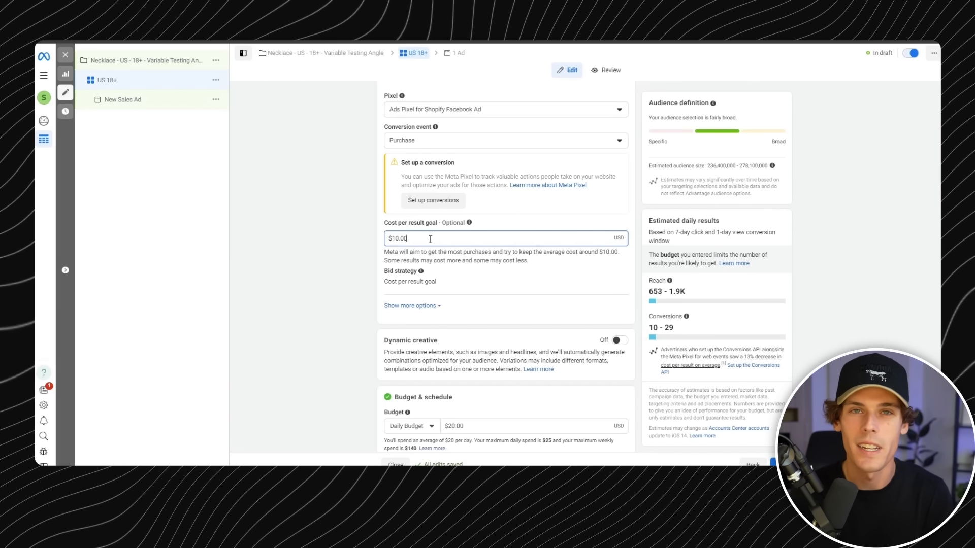
key(ctrl+a)
key(BackSpace)
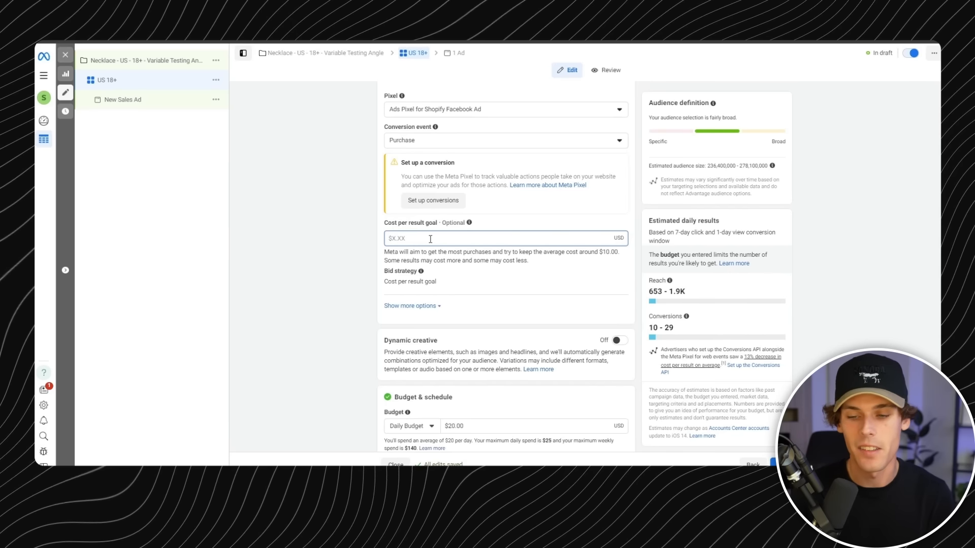
click(362, 235)
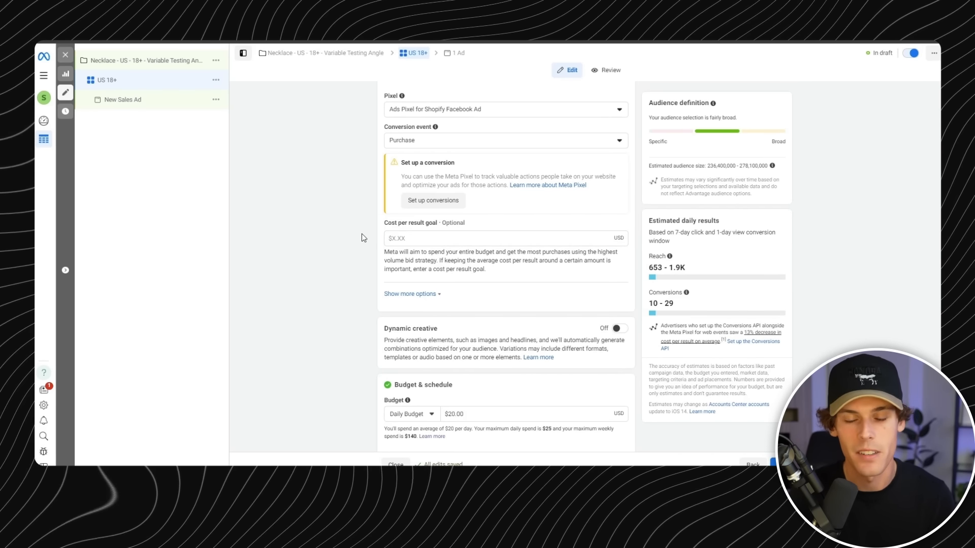
- Expand the additional conversion options and review the attribution, charging, delivery and dynamic creative settings
drag(412, 252, 502, 252)
click(487, 238)
click(461, 263)
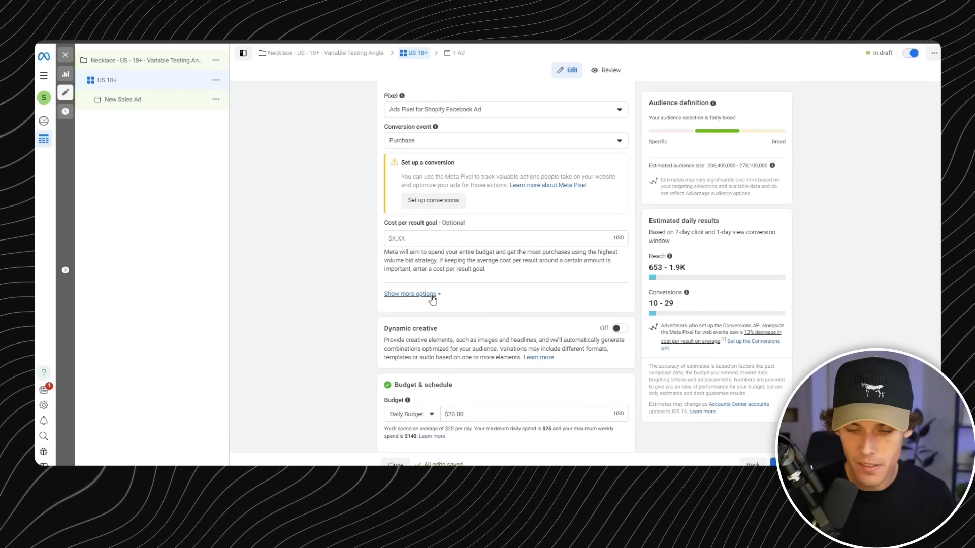
click(440, 295)
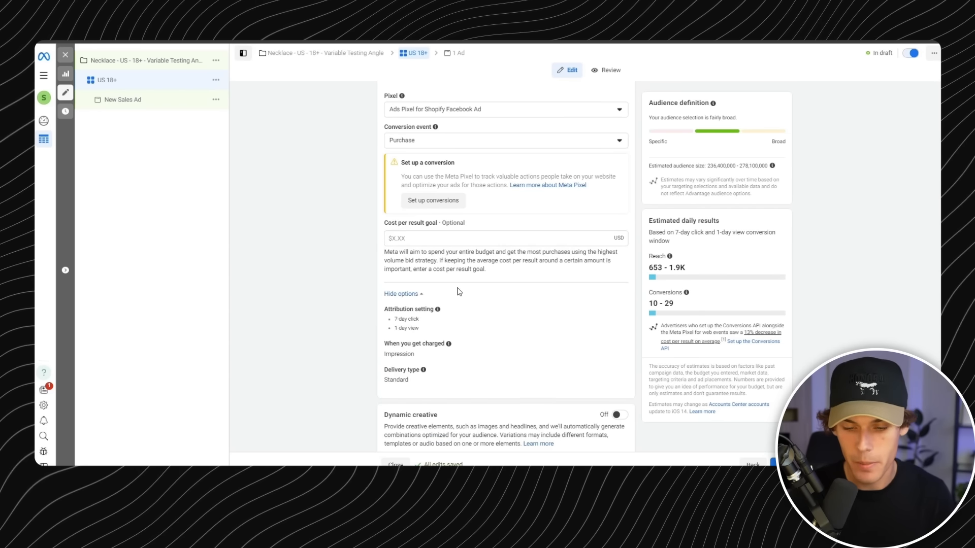
scroll(447, 285, down, 1)
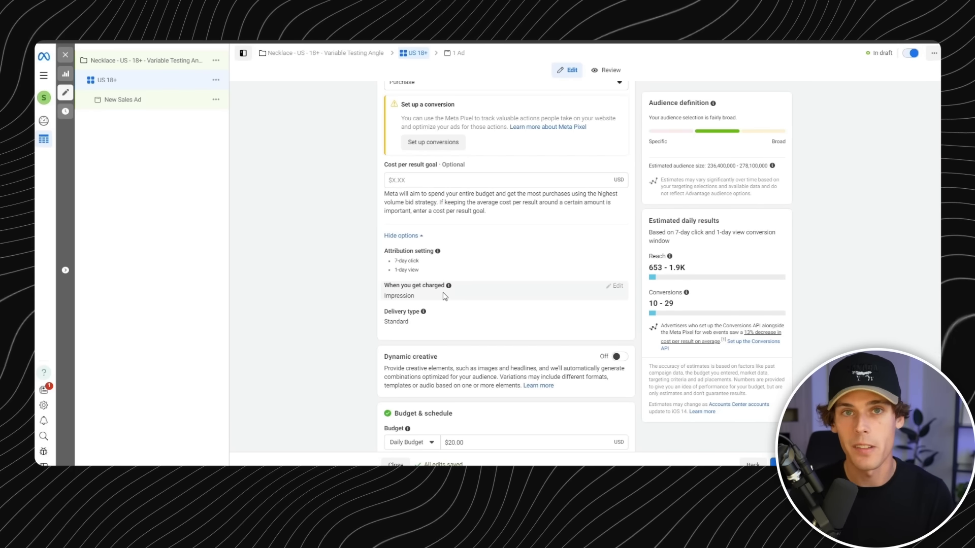
scroll(485, 264, down, 1)
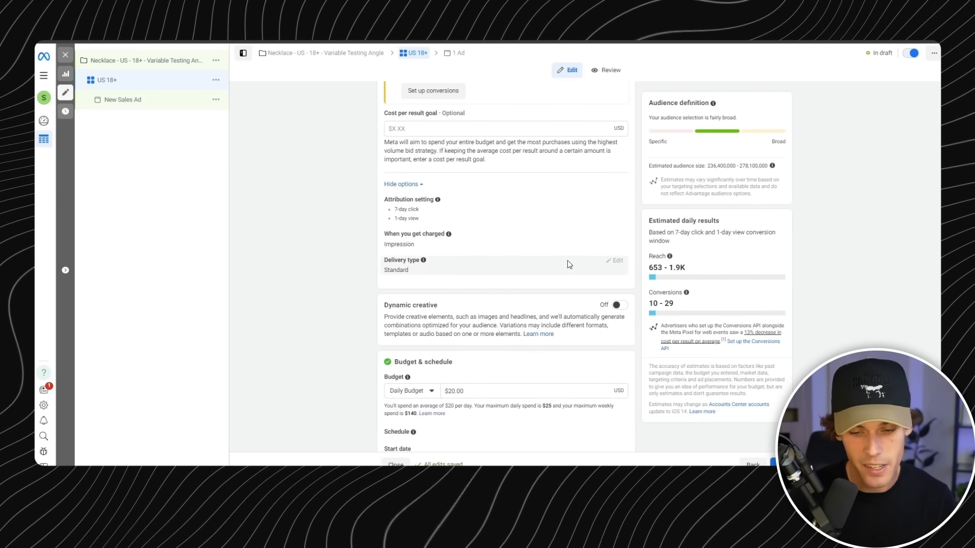
scroll(559, 256, down, 2)
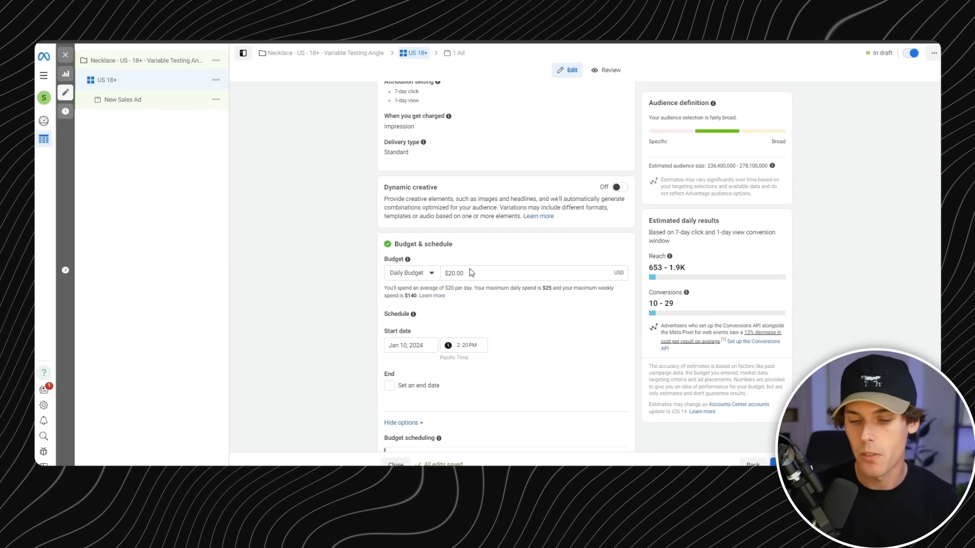
- Set the ad set's daily budget to $5.00
scroll(507, 246, down, 1)
scroll(505, 244, down, 3)
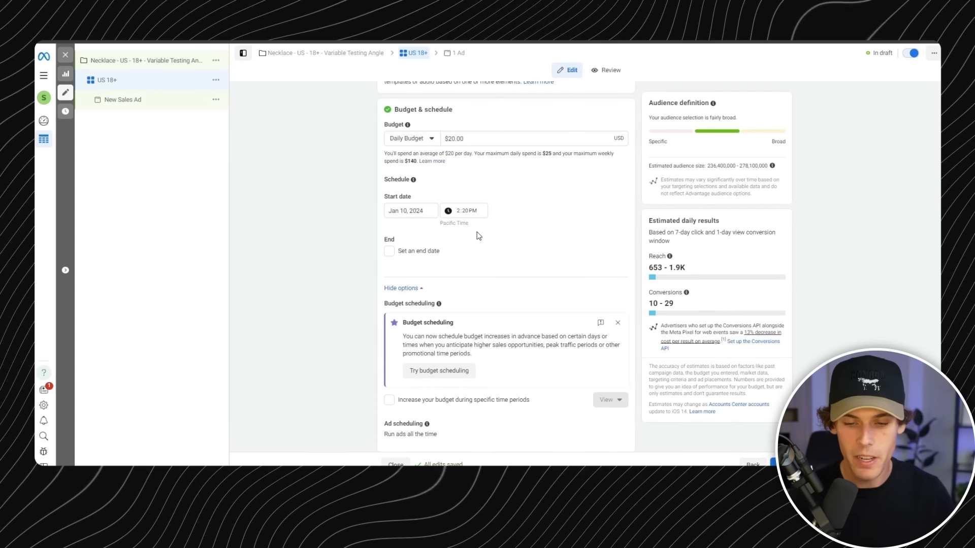
click(477, 138)
triple_click(477, 138)
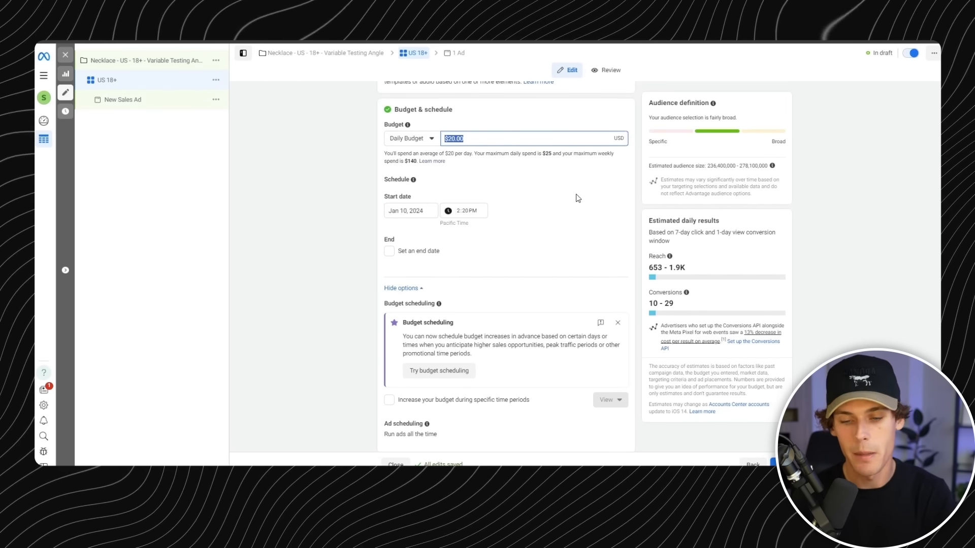
text(5)
- Set the ad set's daily budget to $25.00
drag(477, 138, 445, 145)
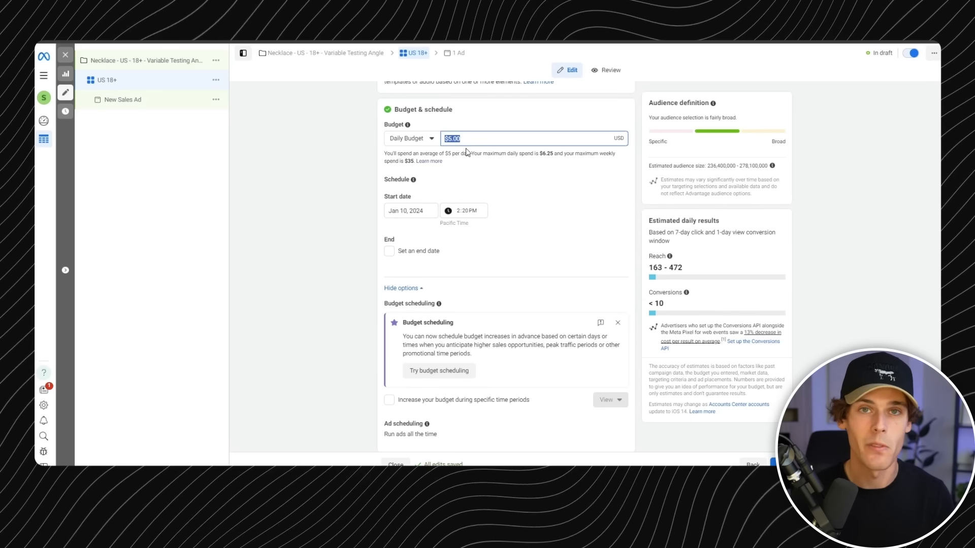
key(BackSpace)
text(25)
click(507, 188)
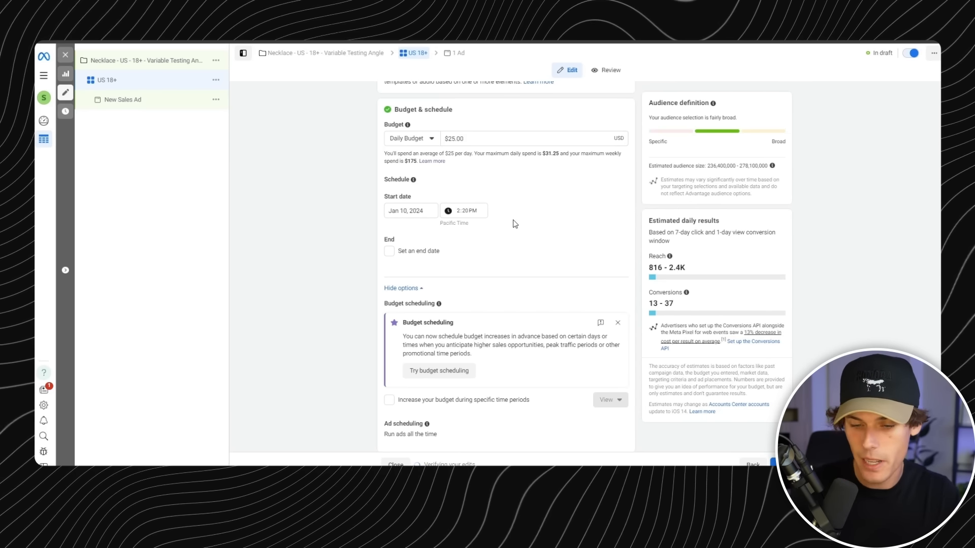
- Set the ad set's start date to Jan 11, 2024 and inspect the start time field
scroll(513, 222, down, 1)
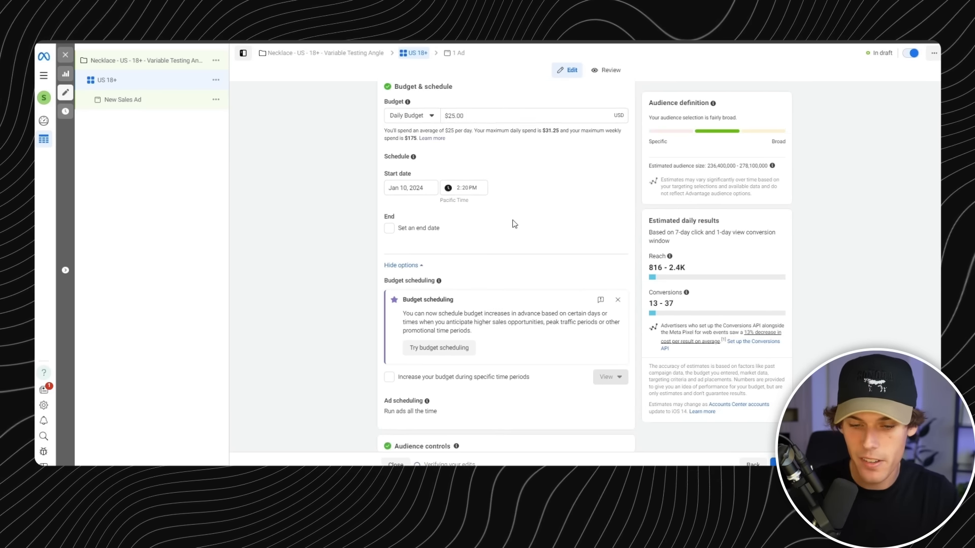
click(417, 184)
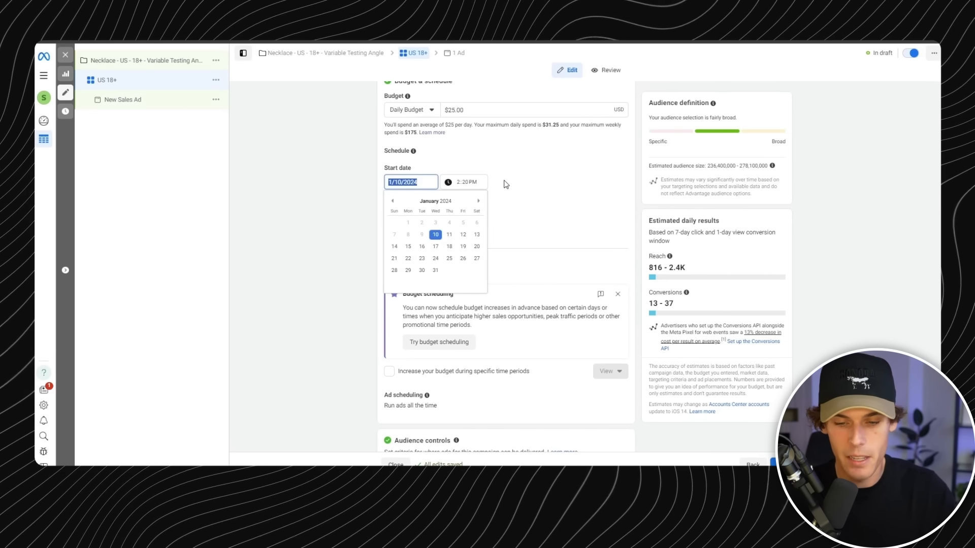
click(495, 185)
click(460, 183)
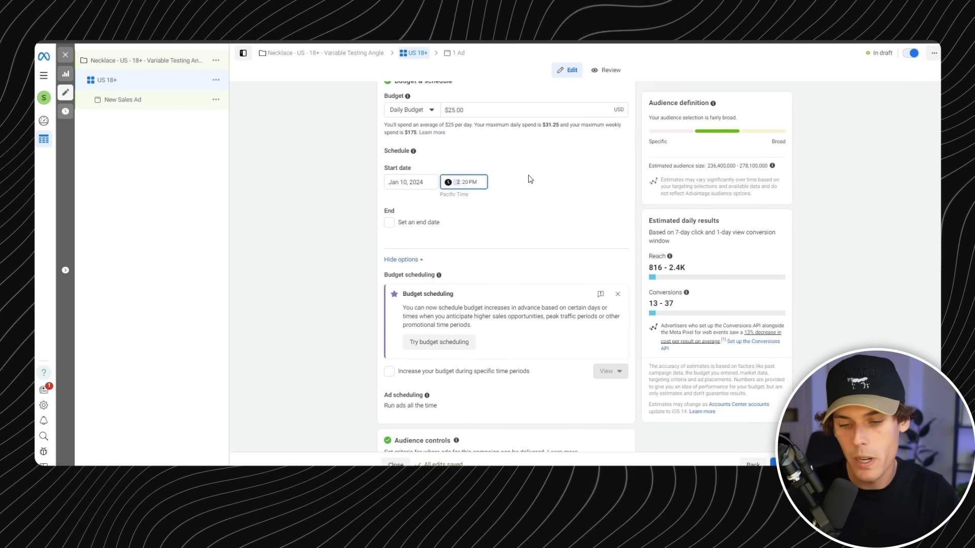
scroll(520, 180, down, 1)
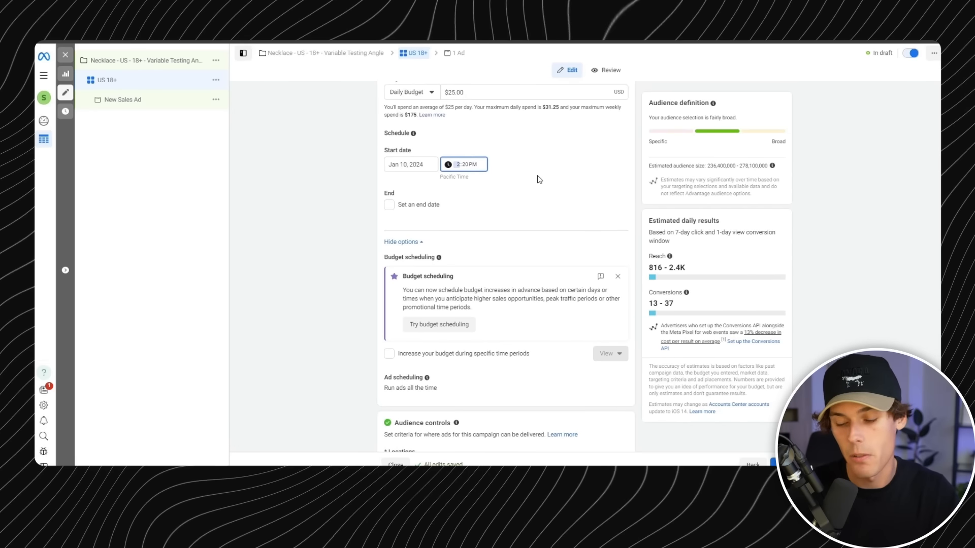
click(505, 173)
click(414, 164)
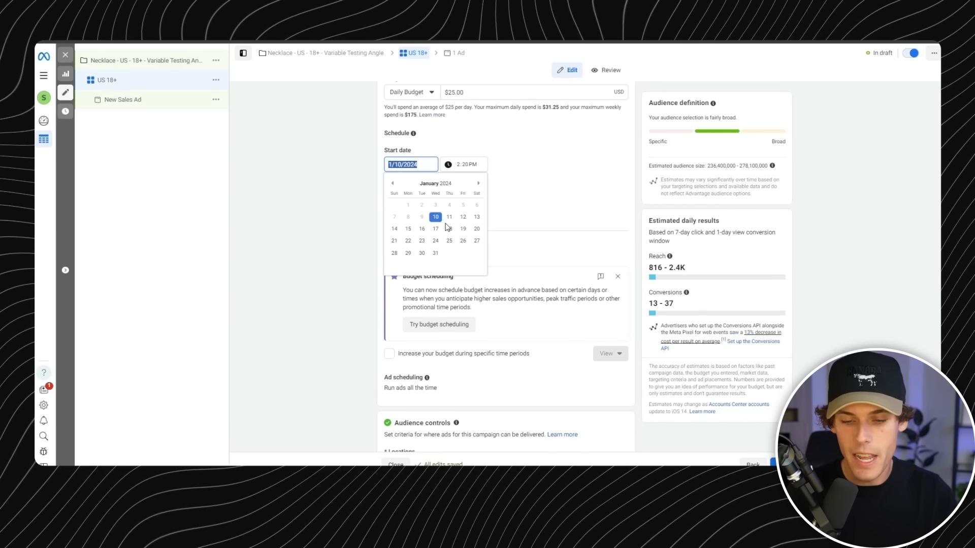
click(449, 216)
click(460, 168)
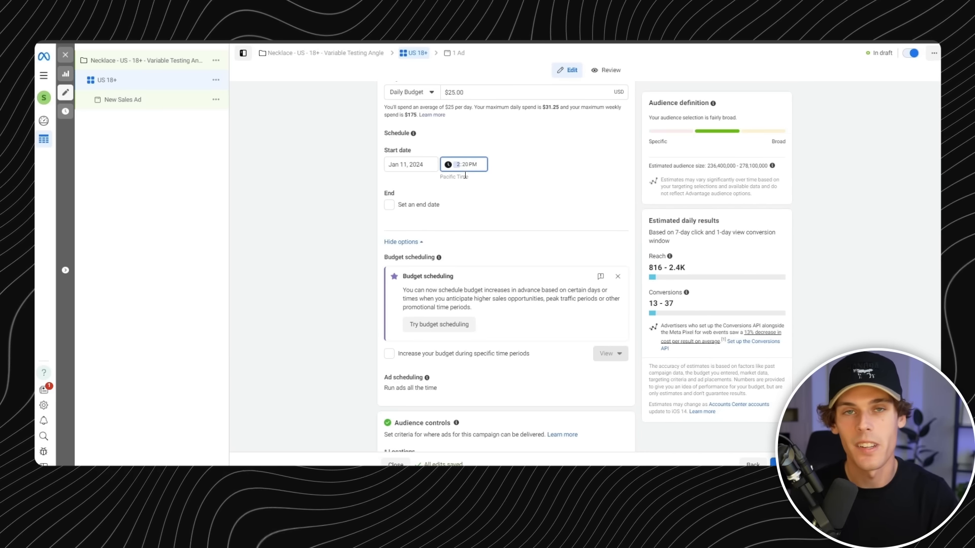
click(462, 200)
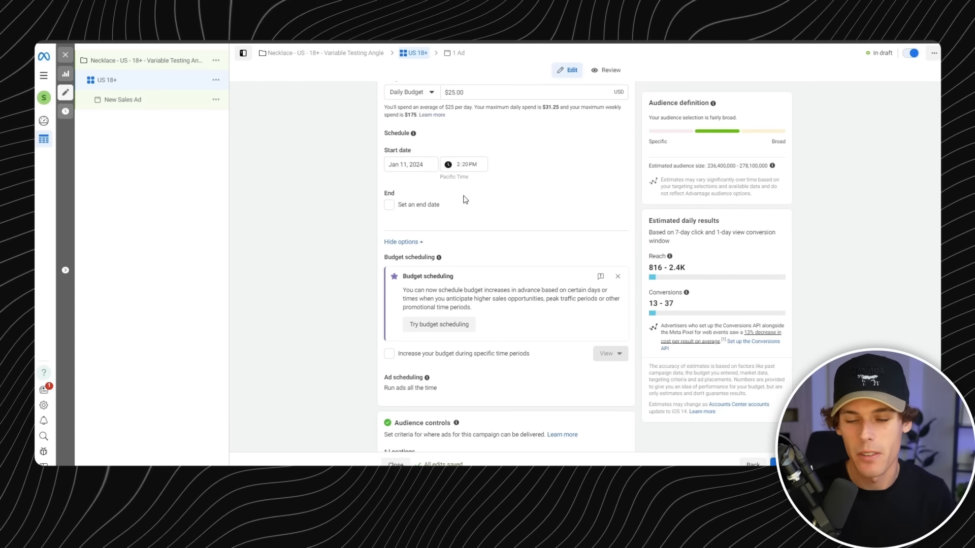
- Review the budget and ad scheduling options, expand the audience controls, and open the locations for editing
scroll(457, 205, down, 2)
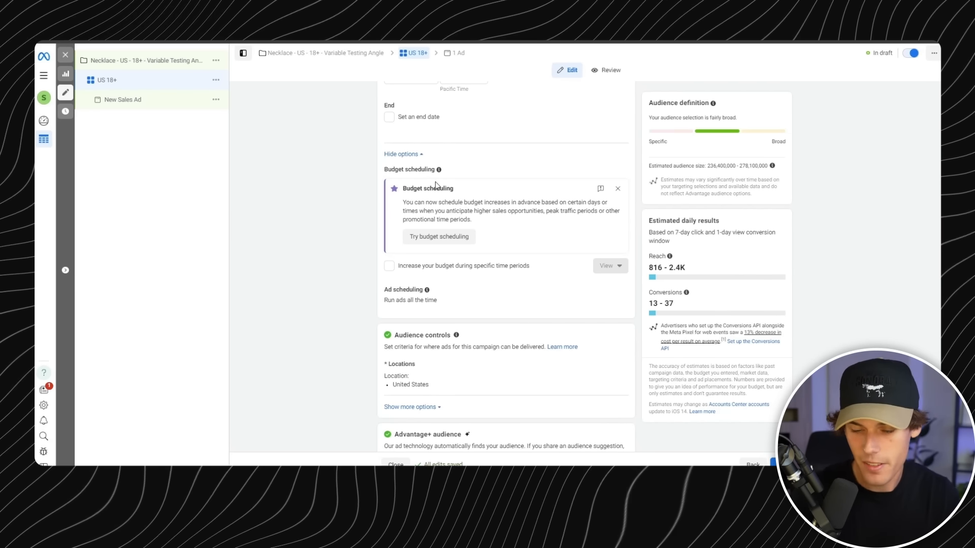
scroll(460, 189, down, 1)
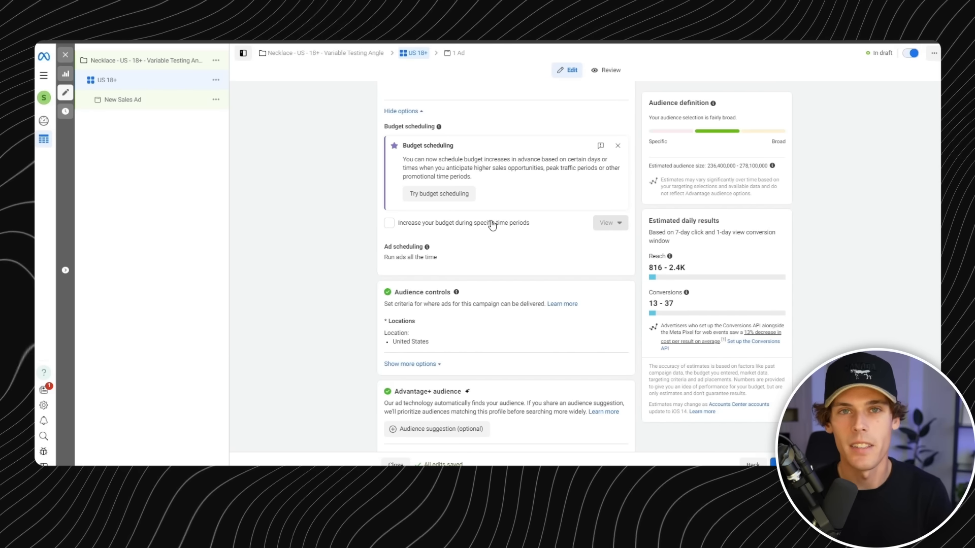
scroll(492, 225, down, 3)
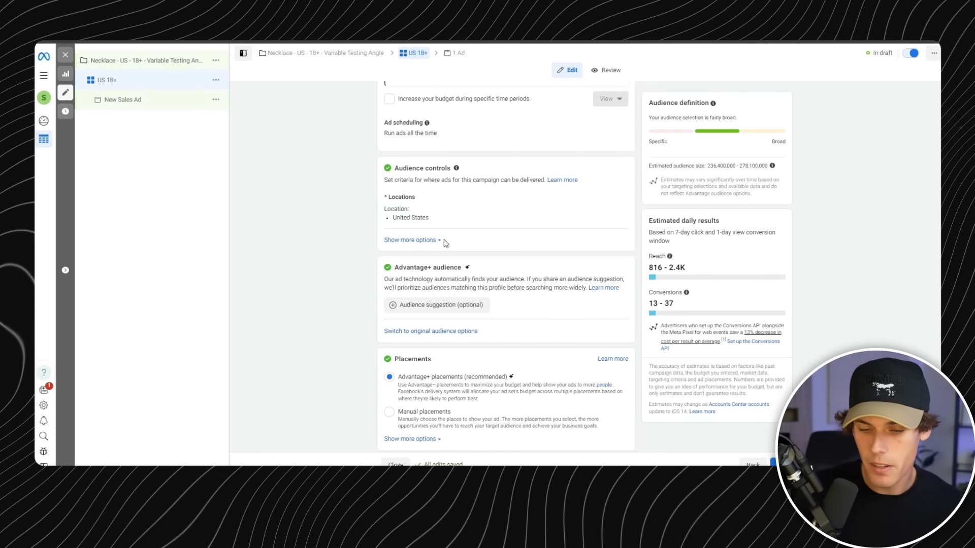
click(438, 240)
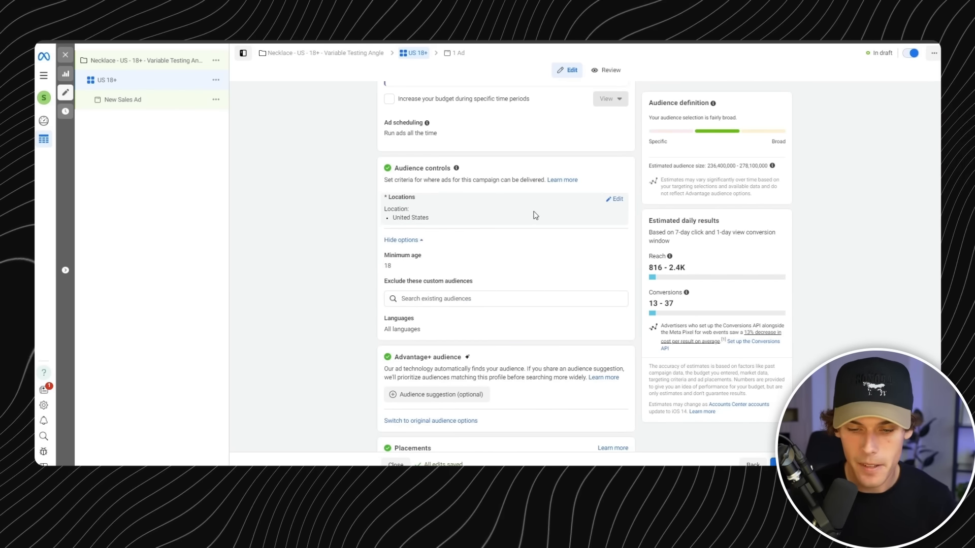
click(616, 199)
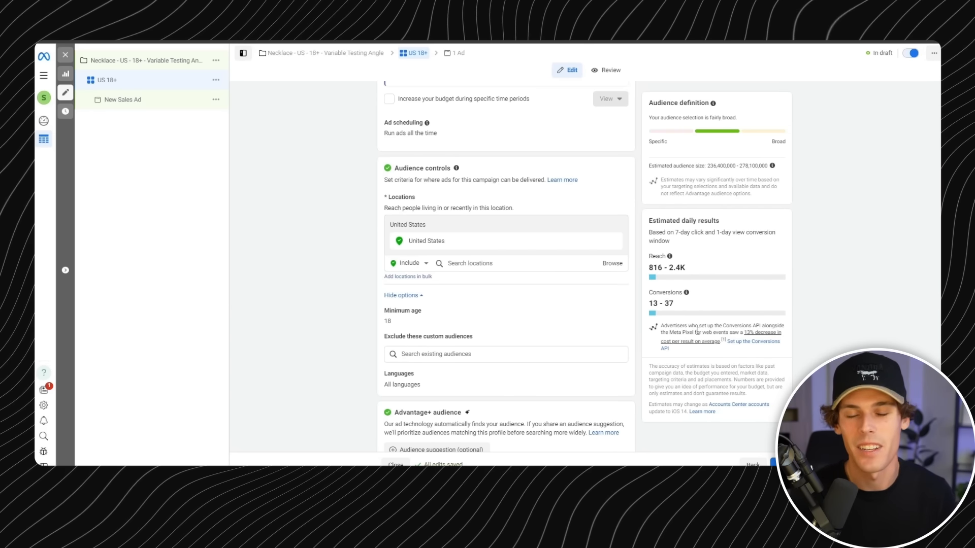
- Open the minimum age in the audience controls for editing and inspect the available ages and location settings
scroll(523, 279, down, 1)
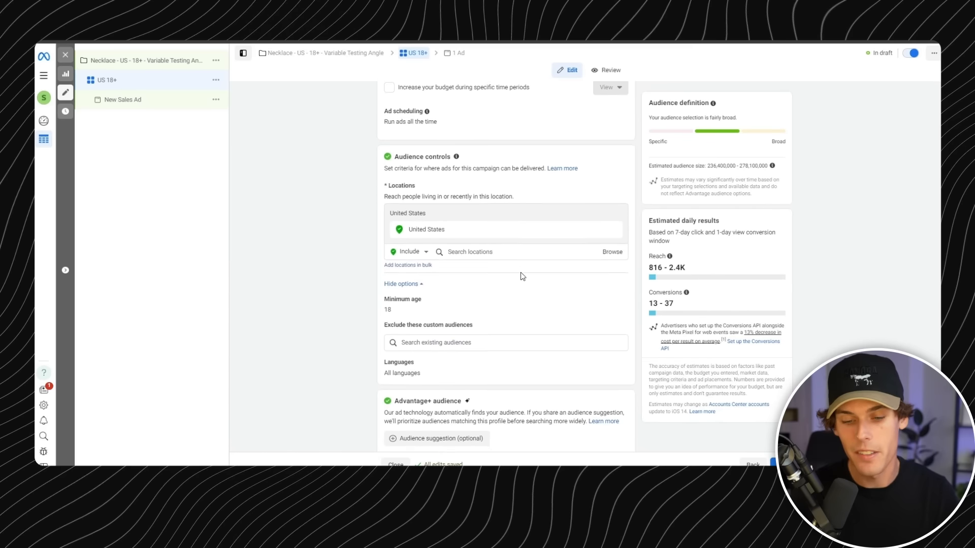
scroll(487, 270, down, 2)
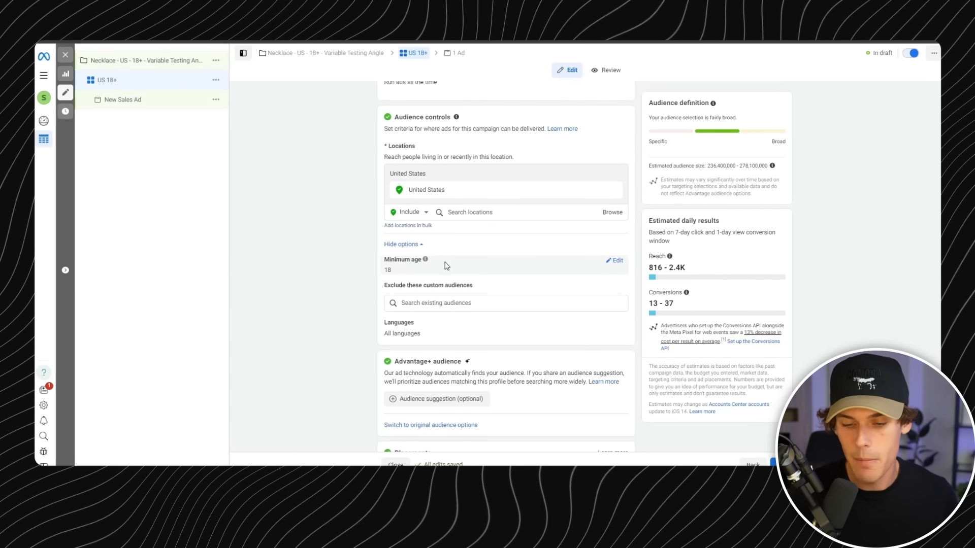
click(617, 264)
scroll(432, 278, down, 1)
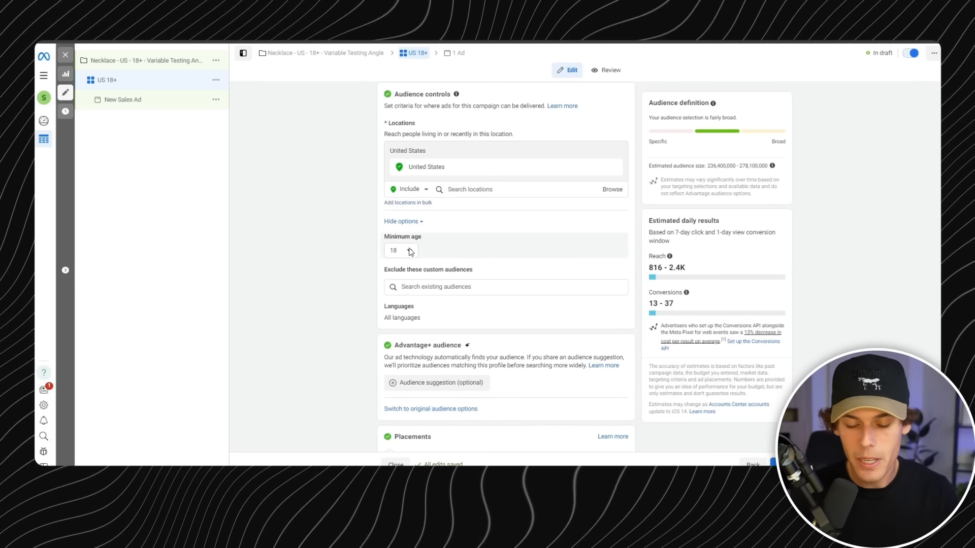
click(410, 251)
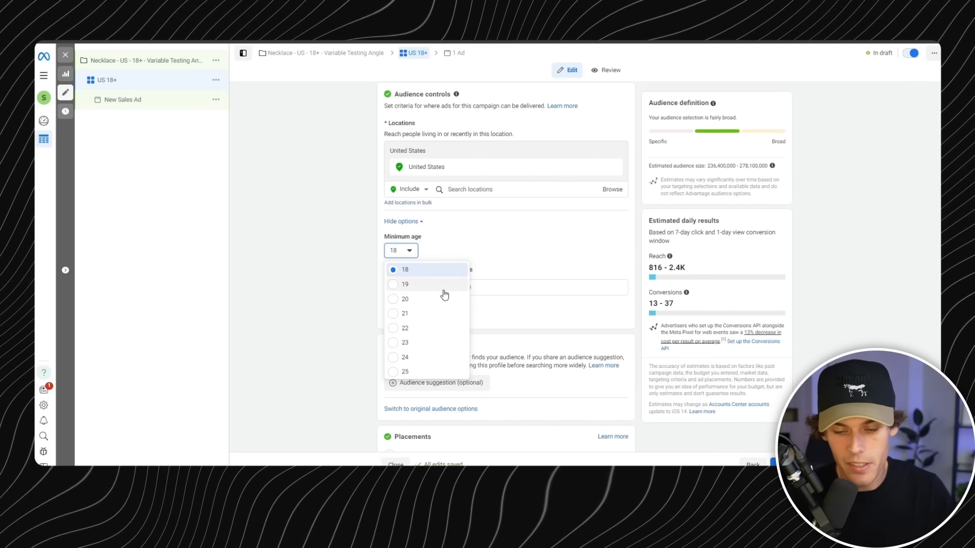
scroll(515, 253, up, 4)
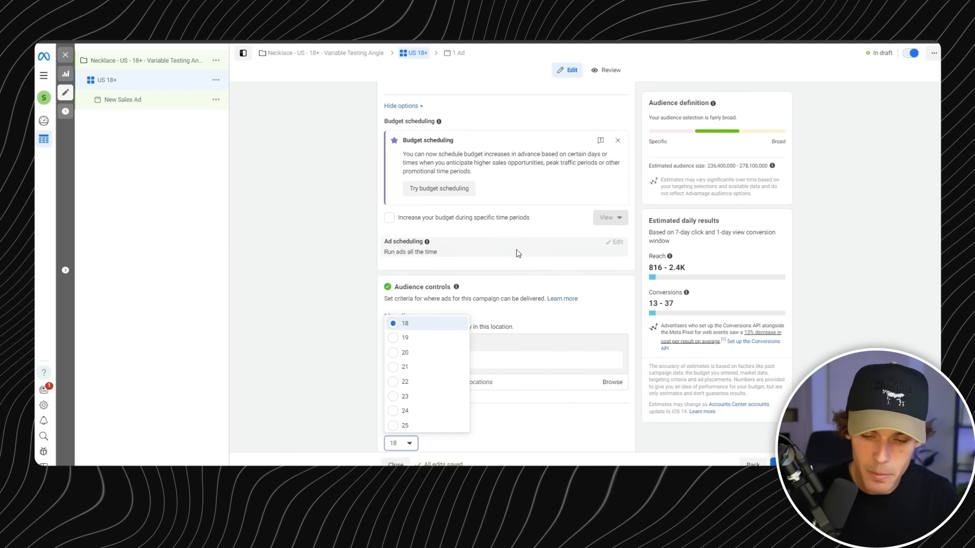
scroll(528, 339, down, 5)
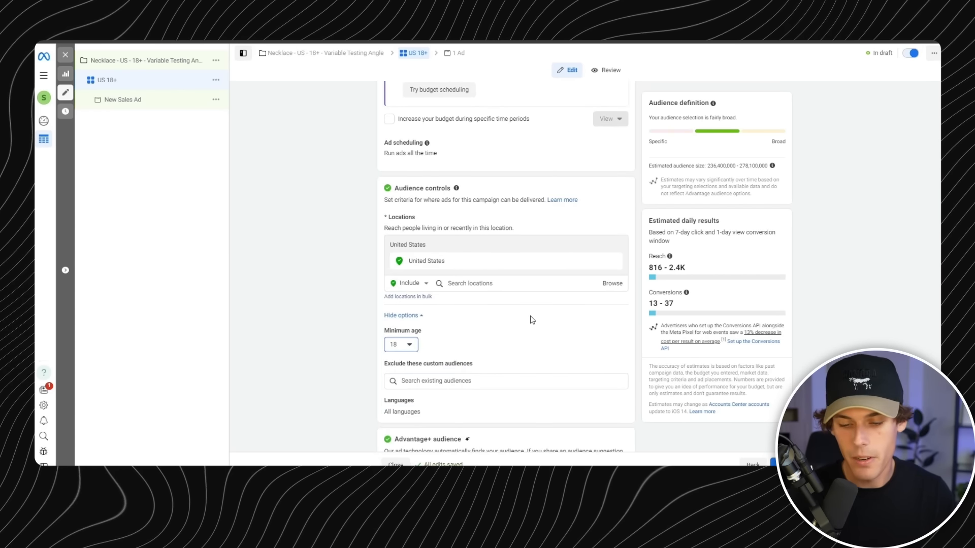
scroll(532, 316, up, 1)
drag(411, 248, 474, 249)
click(523, 224)
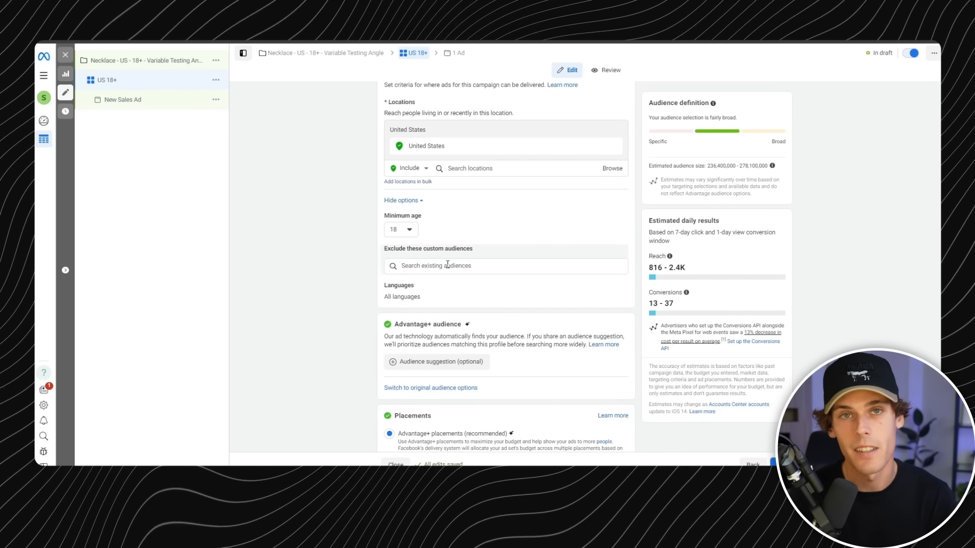
- Expand the Advantage+ audience's optional audience suggestion and examine its description and custom audiences field
scroll(449, 270, down, 1)
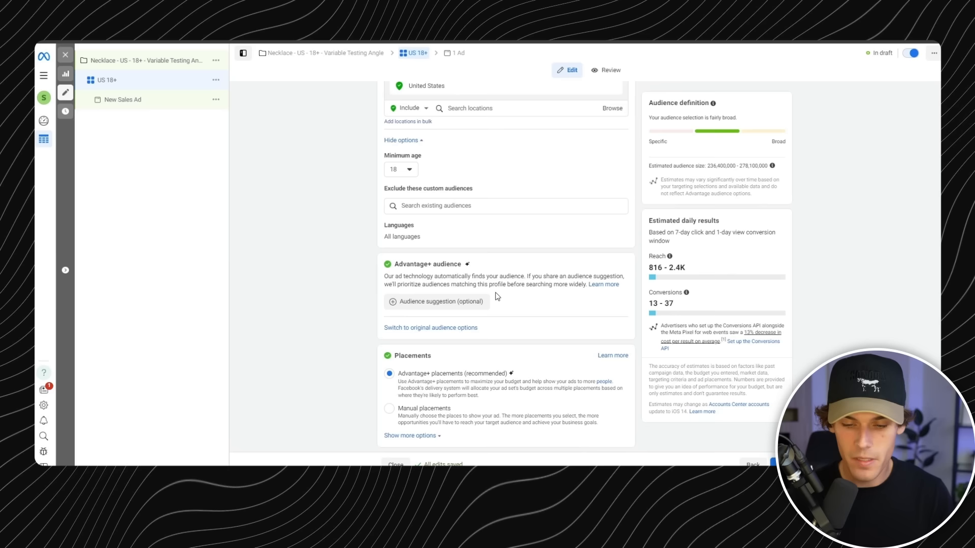
drag(434, 277, 571, 277)
click(537, 284)
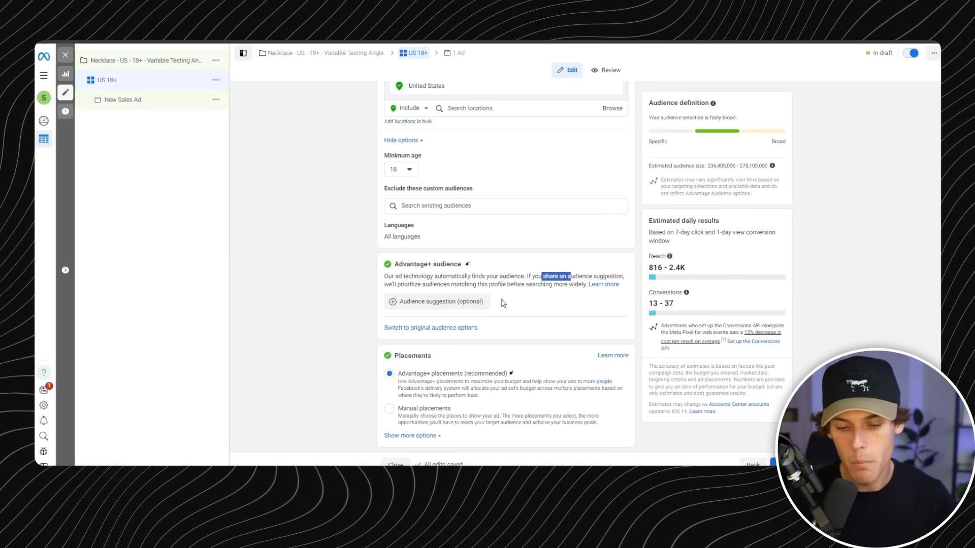
click(482, 303)
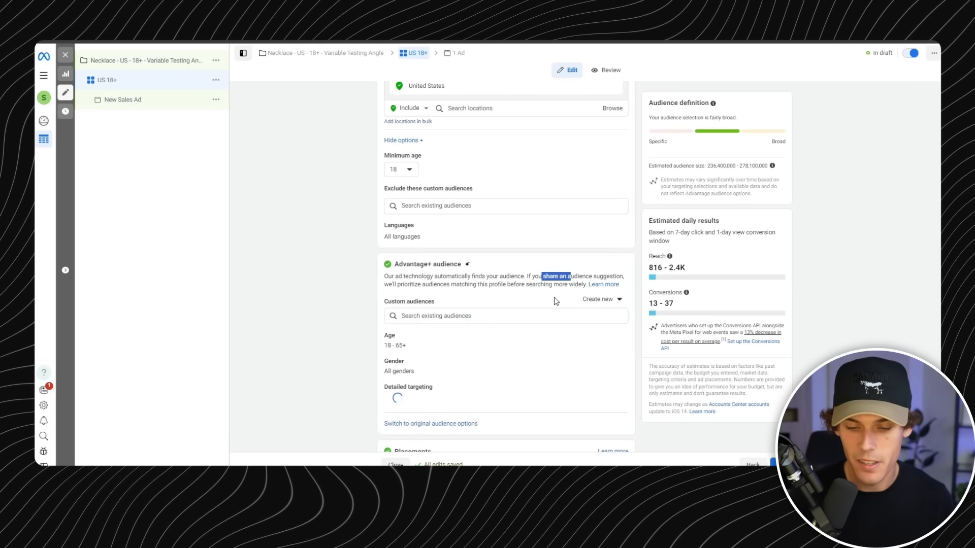
scroll(542, 301, down, 1)
click(477, 239)
click(478, 257)
click(487, 245)
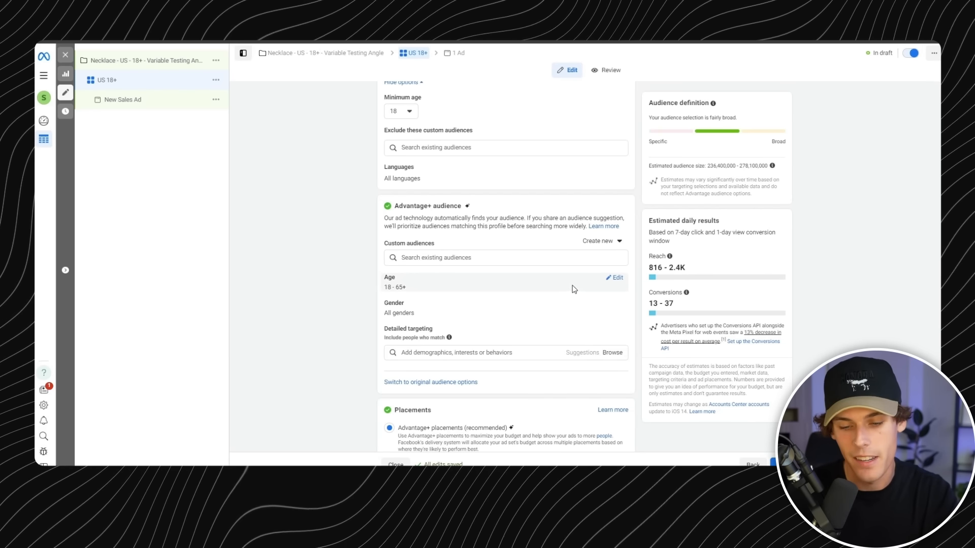
- Open the suggested audience's age range for editing and inspect the lower and upper age choices
click(623, 278)
click(408, 294)
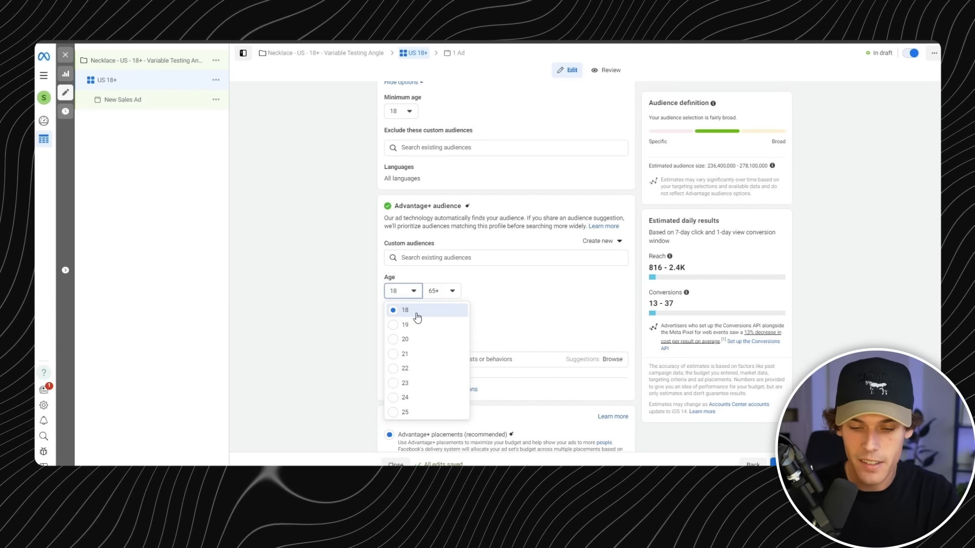
click(451, 292)
click(451, 294)
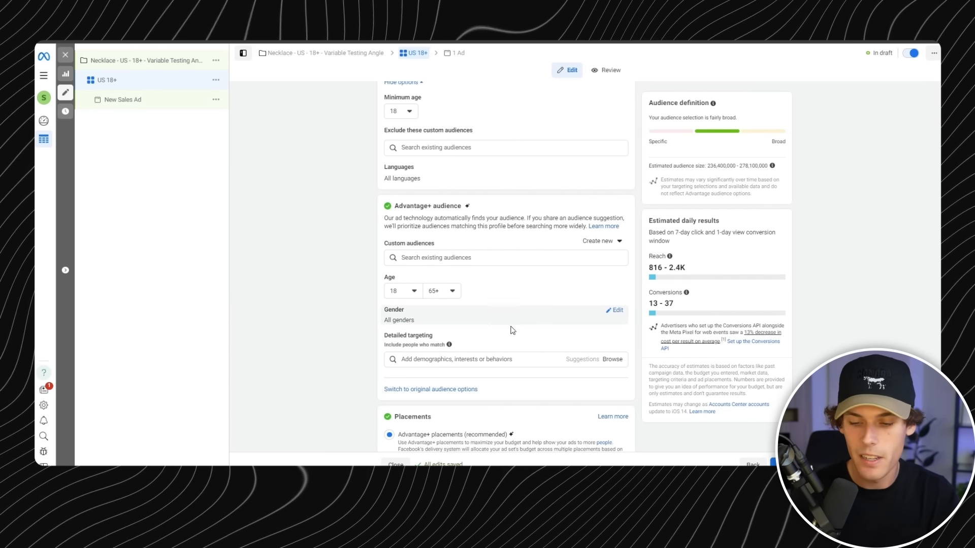
- Search the detailed targeting options for "starbucks", examine the suggestions, and clear the search
scroll(508, 310, down, 2)
click(485, 298)
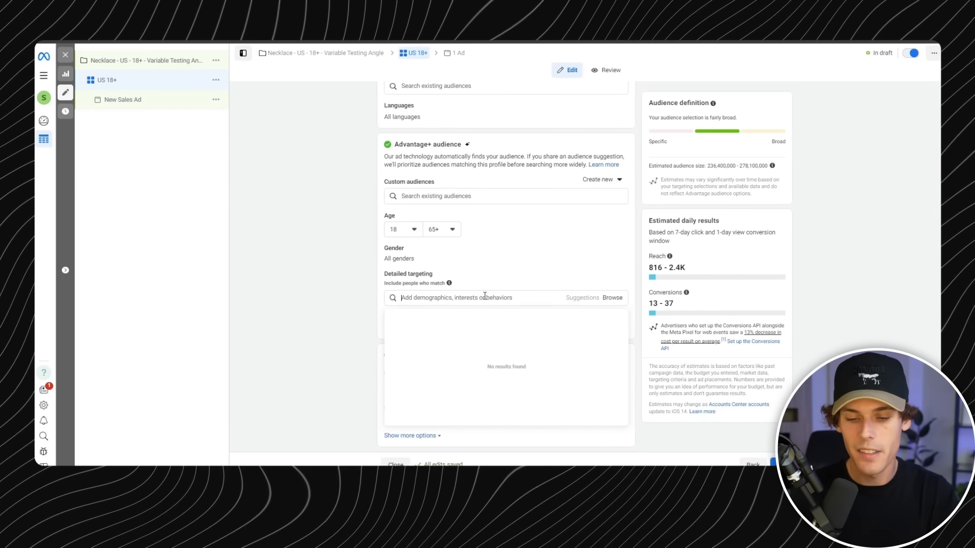
text(s)
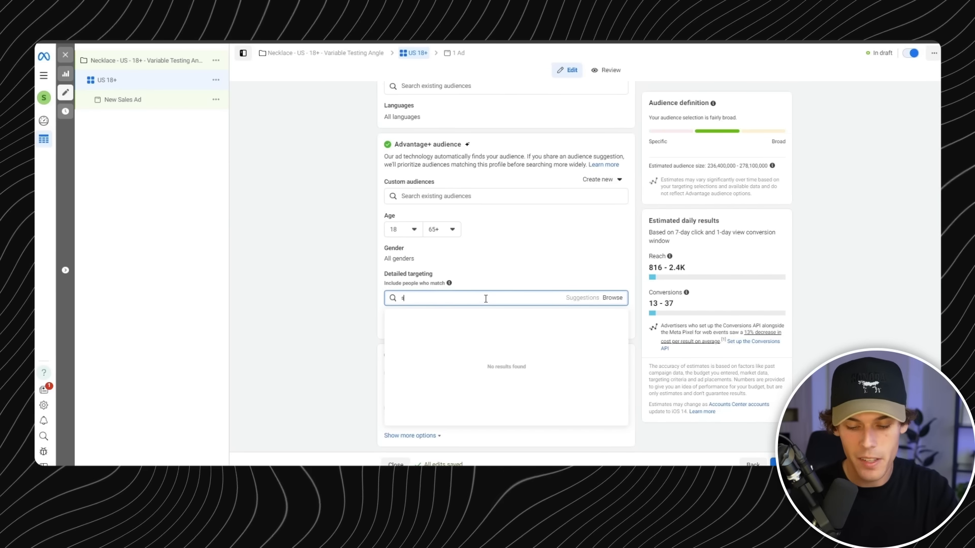
text(tarbucks)
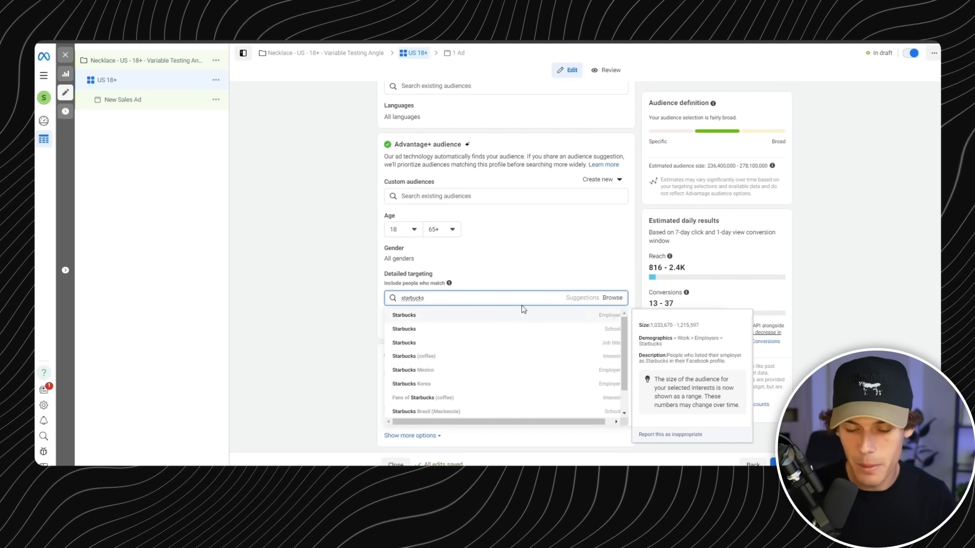
drag(436, 300, 384, 299)
key(BackSpace)
click(523, 263)
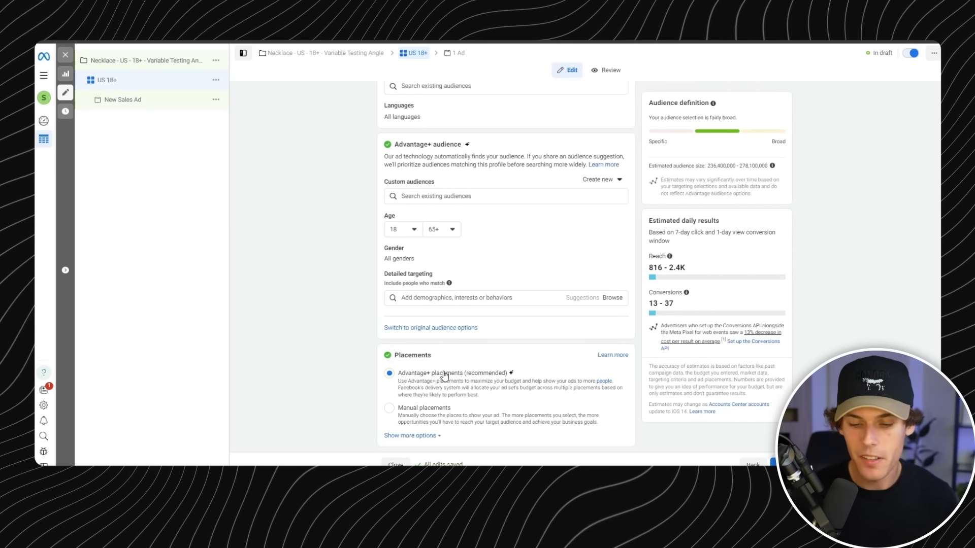
- Switch the ad set to manual placements and review the platforms and individual feed, story and reel placements
click(436, 413)
scroll(496, 242, down, 5)
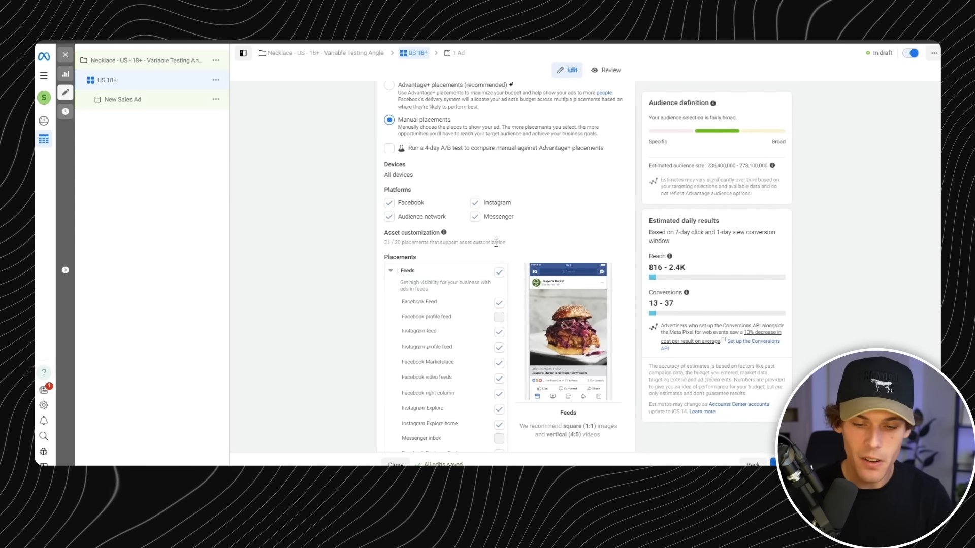
click(389, 217)
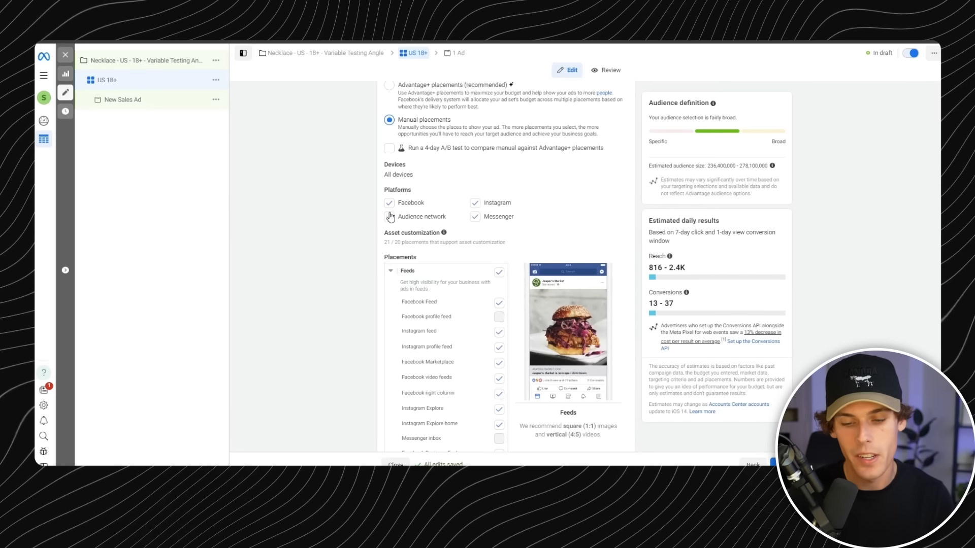
scroll(472, 264, down, 3)
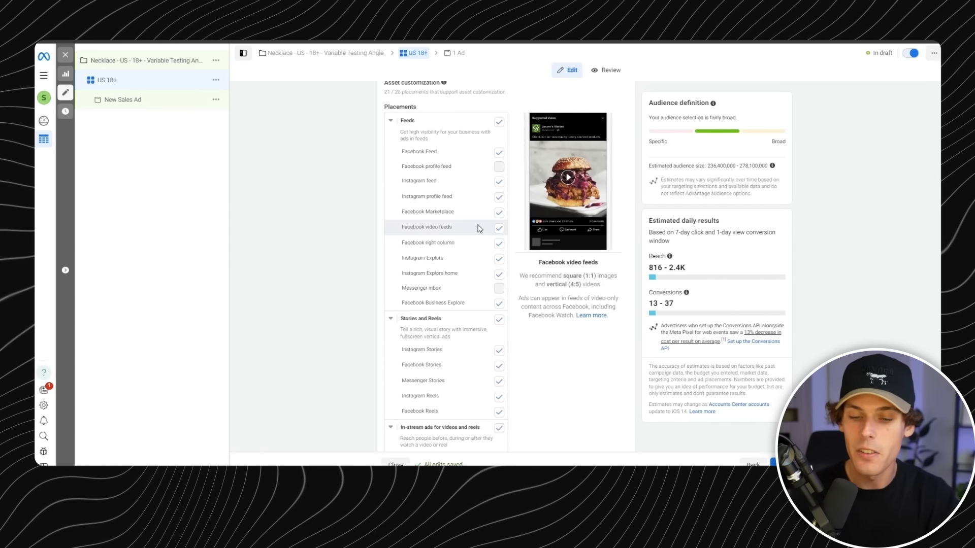
scroll(487, 214, up, 3)
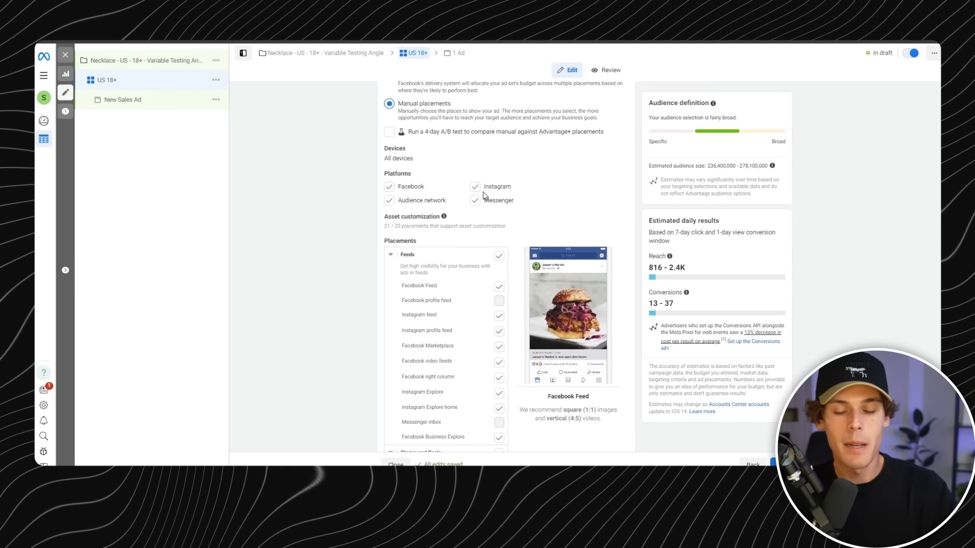
scroll(483, 192, up, 1)
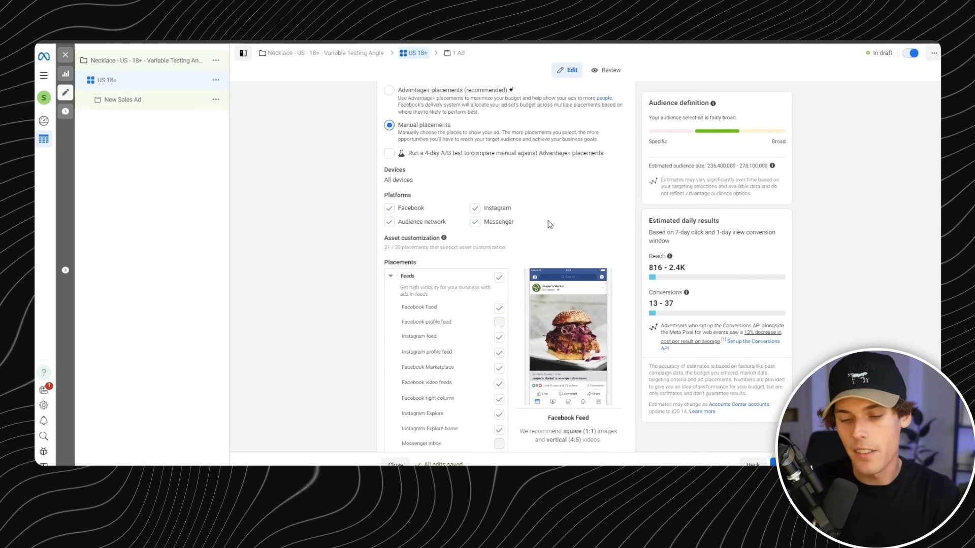
scroll(550, 224, up, 1)
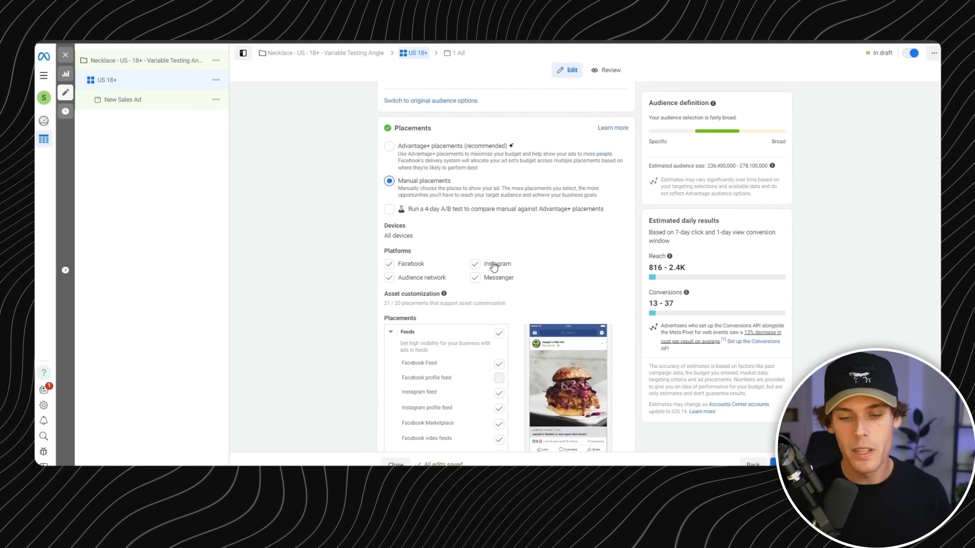
scroll(490, 244, down, 1)
- Open the New Sales Ad and review its partnership ad description, Facebook Page and Instagram account choices
click(445, 135)
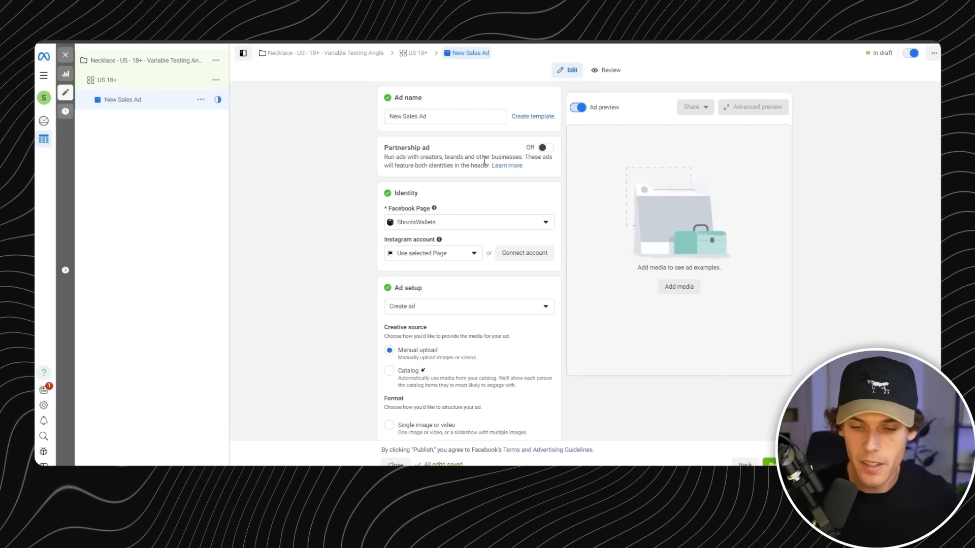
drag(450, 157, 460, 157)
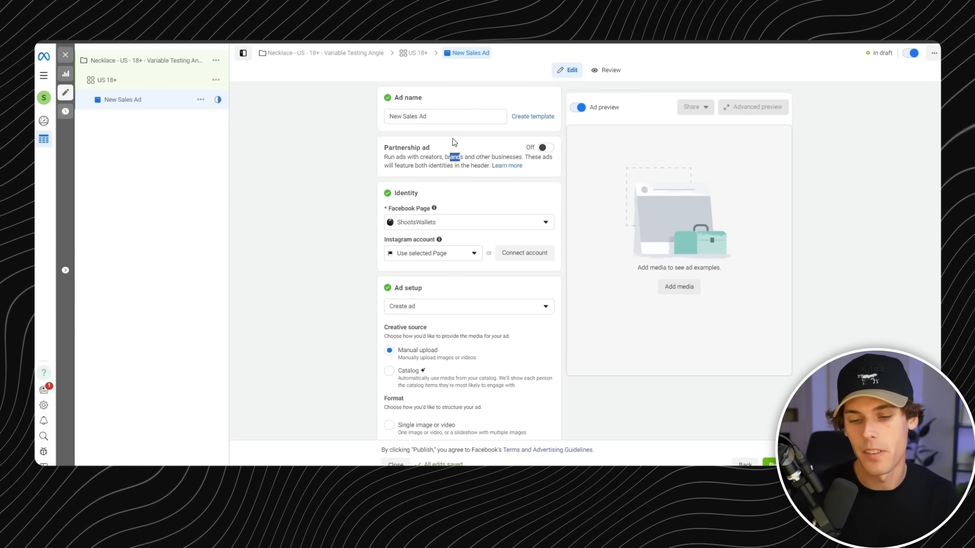
scroll(454, 142, down, 1)
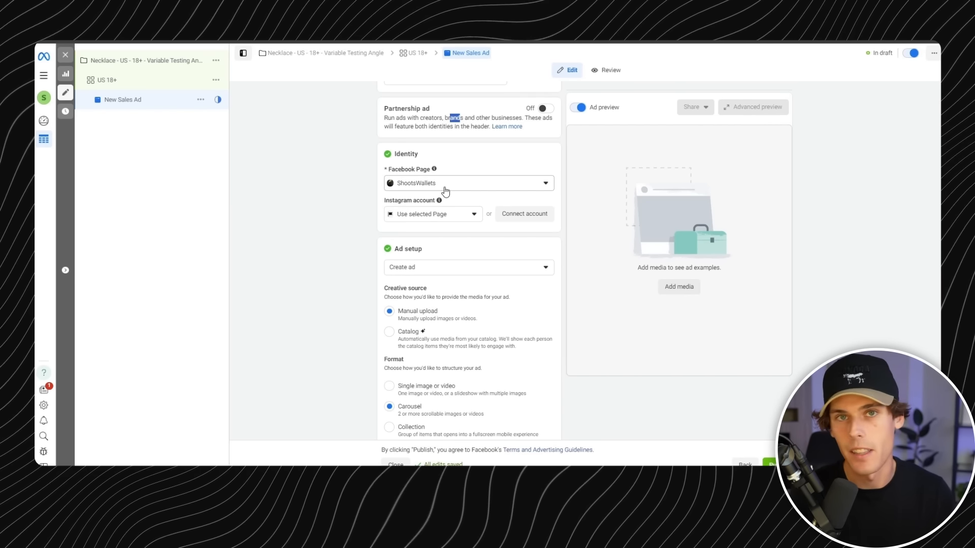
click(461, 217)
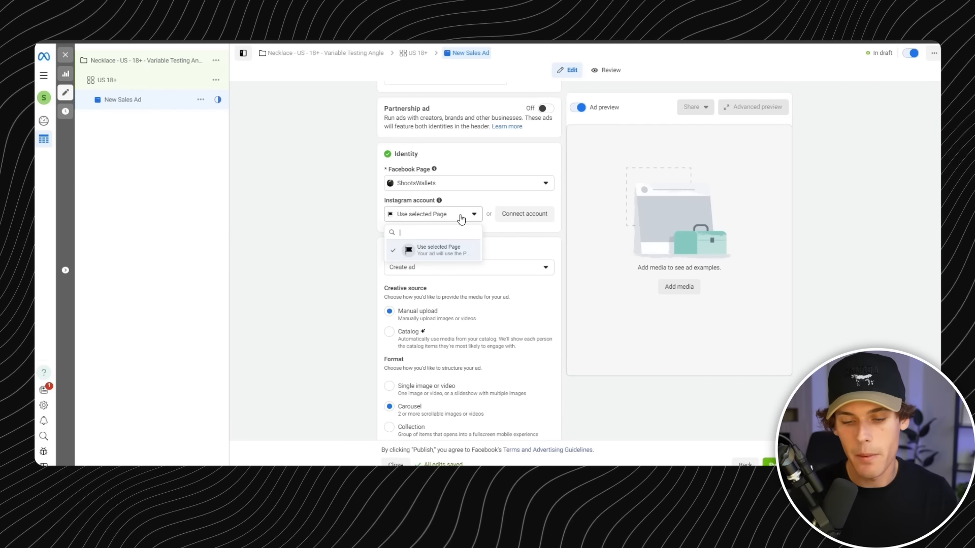
click(461, 217)
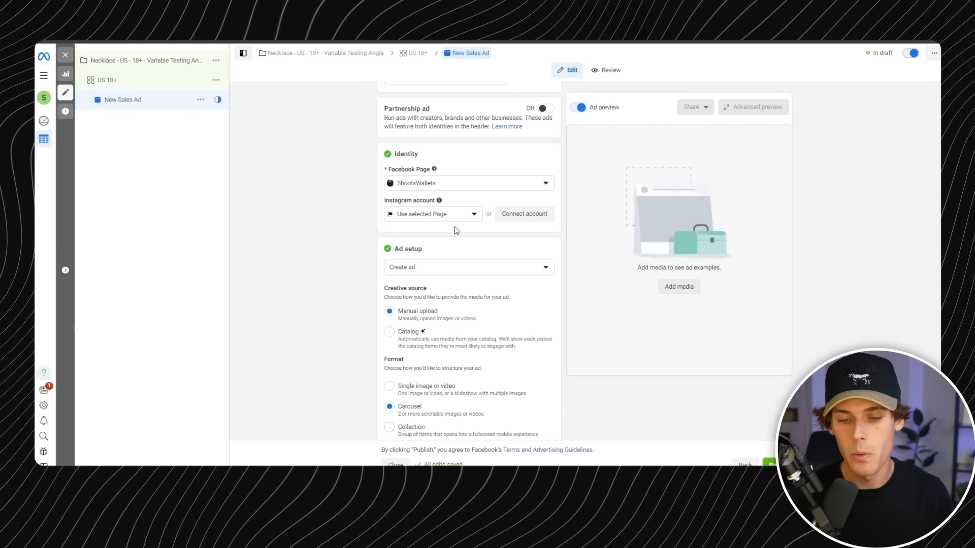
mouse_move(439, 201)
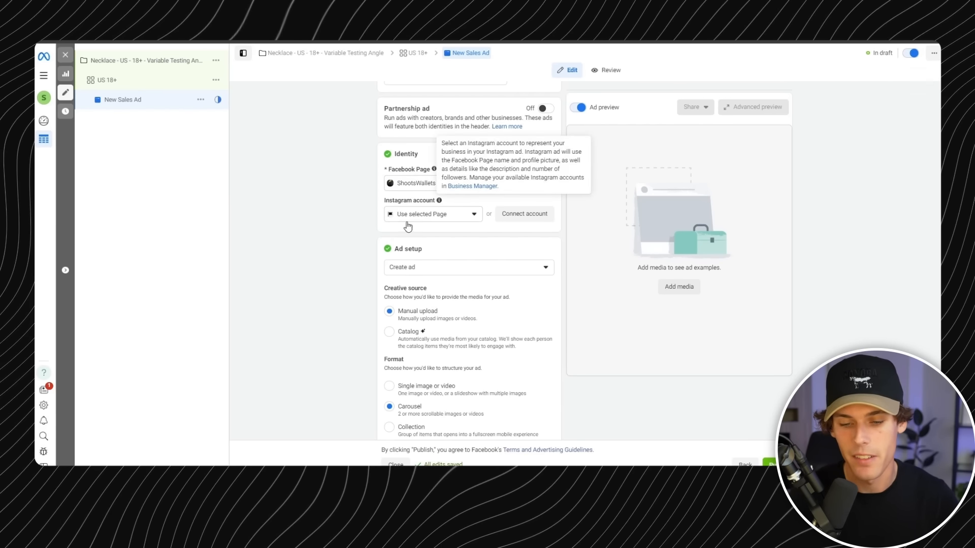
- Inspect the ad setup choices for creating an ad, using an existing post or using a Creative Hub mockup
scroll(471, 239, down, 2)
click(472, 160)
click(471, 161)
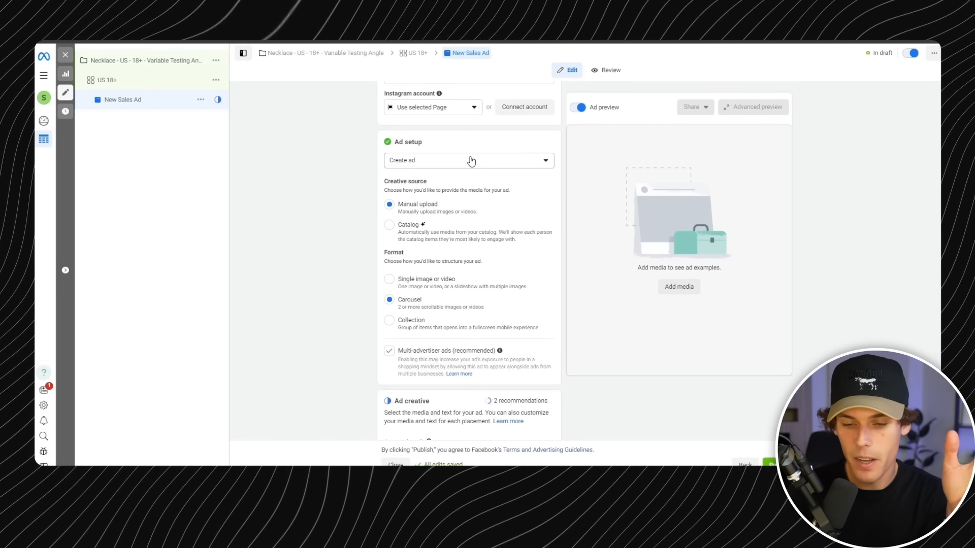
click(470, 161)
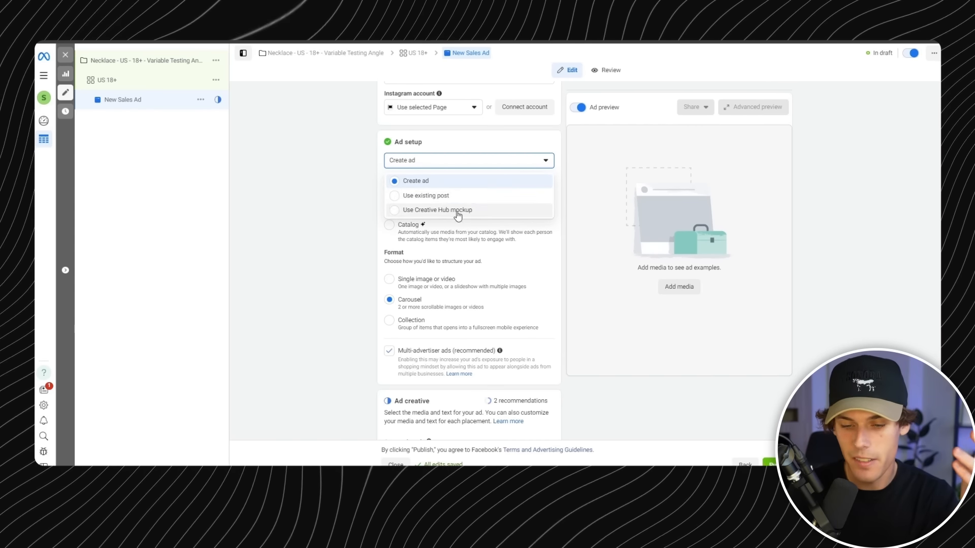
click(468, 160)
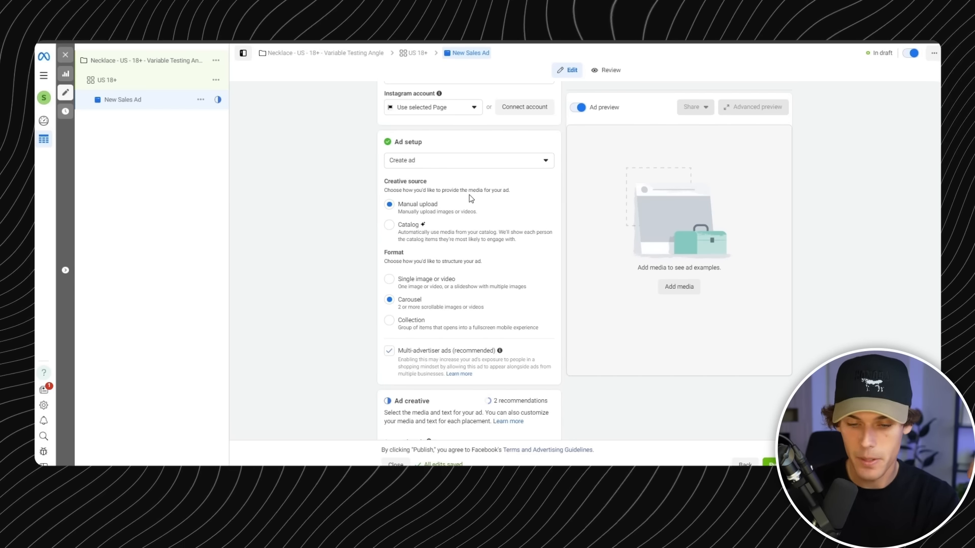
- Review the creative source options and set the ad's format to Single image or video
scroll(448, 203, down, 1)
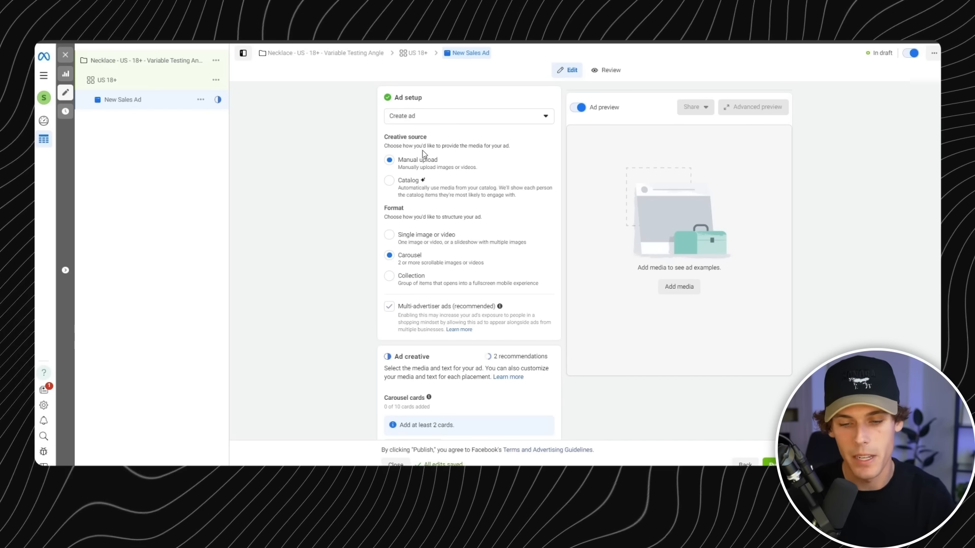
scroll(446, 228, down, 2)
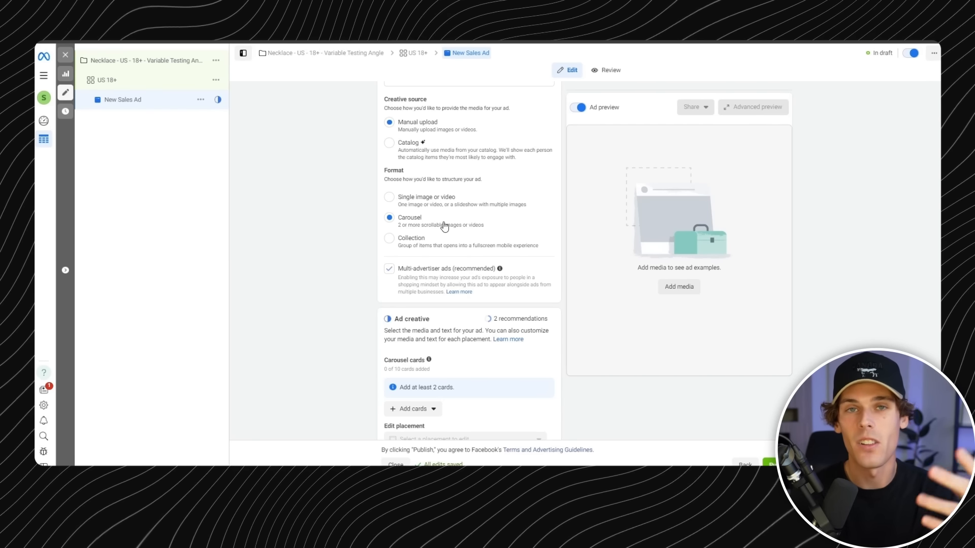
click(389, 204)
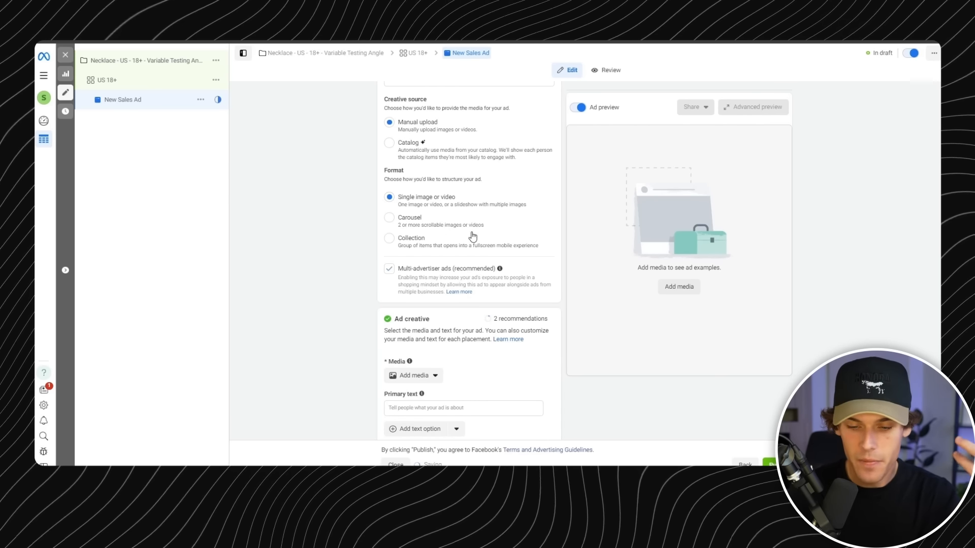
- Add the black card wallet image from the account images as the ad's media for all placements
scroll(468, 237, down, 4)
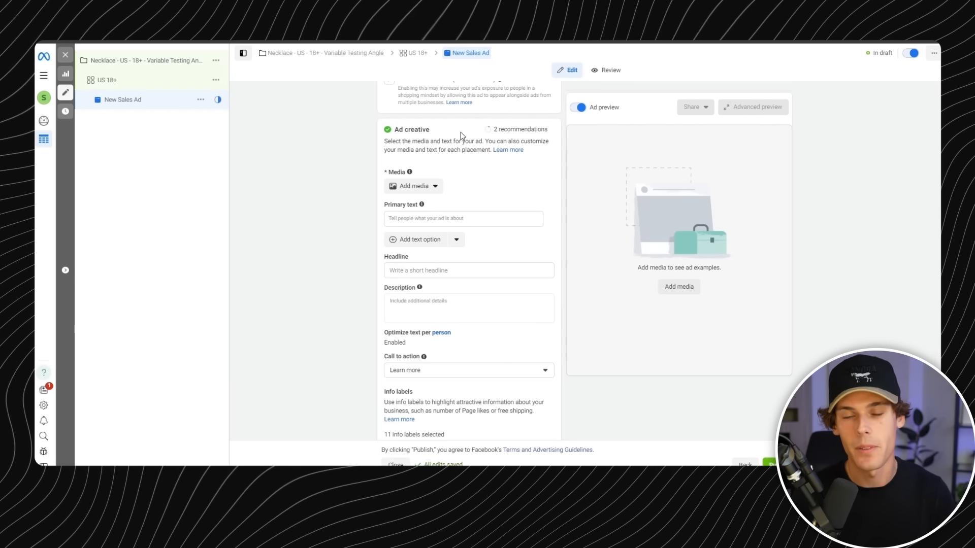
click(435, 186)
click(478, 178)
click(442, 217)
click(433, 189)
click(425, 205)
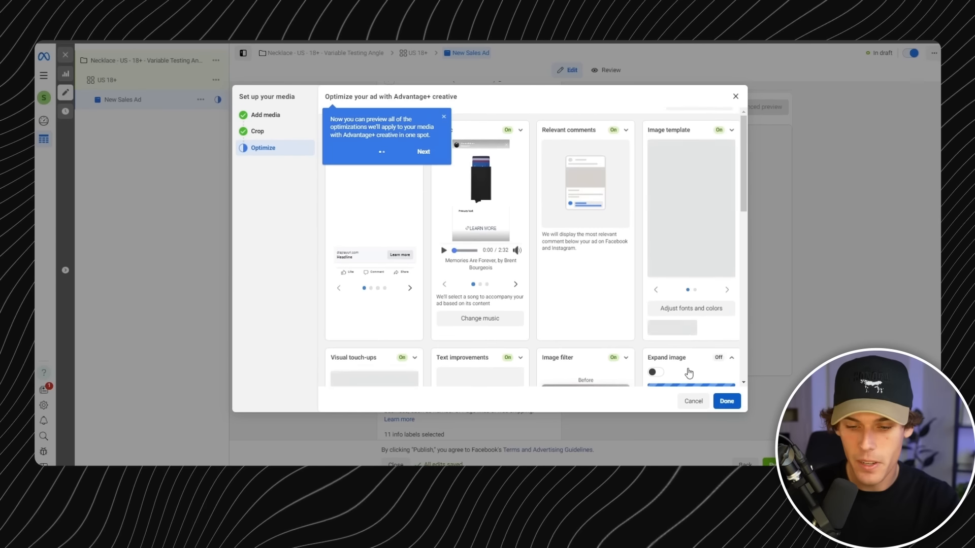
scroll(688, 373, up, 1)
click(723, 400)
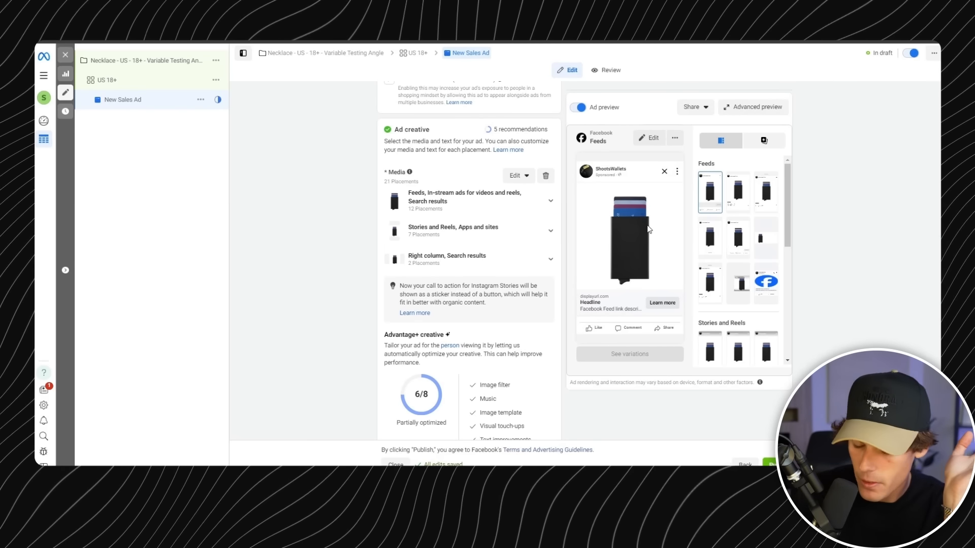
- Set the ad's primary text to "No more bulky wallets." and look over the suggested text variations
scroll(554, 214, down, 1)
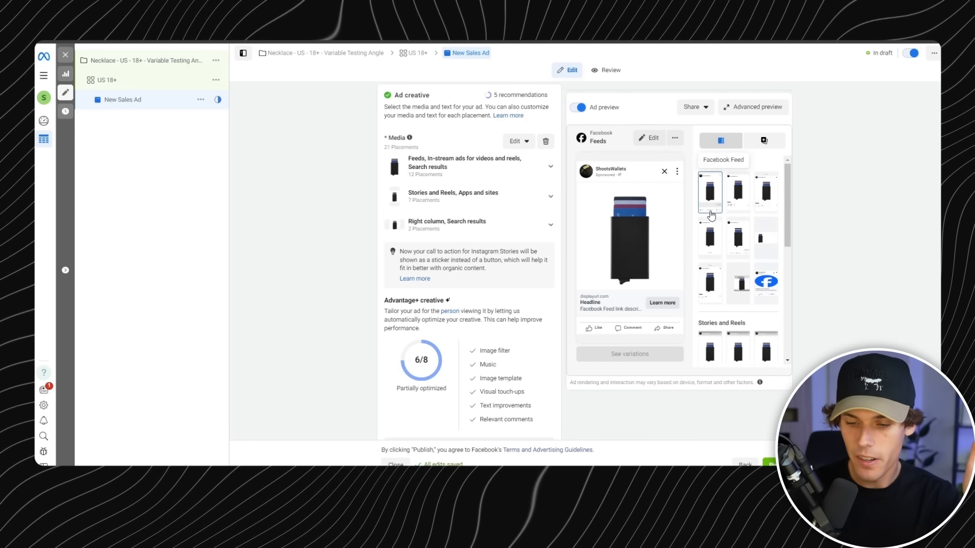
scroll(738, 229, down, 3)
scroll(742, 231, down, 1)
scroll(743, 233, up, 2)
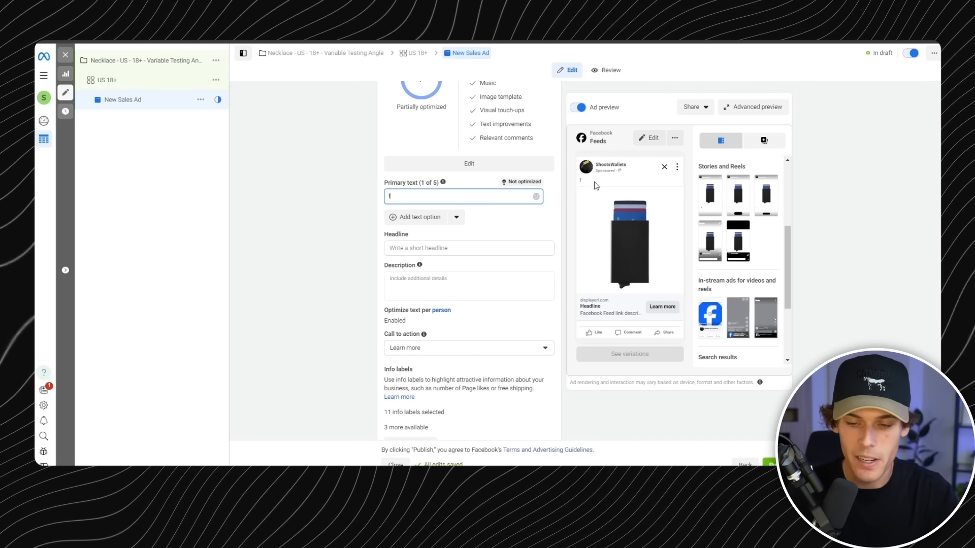
double_click(419, 196)
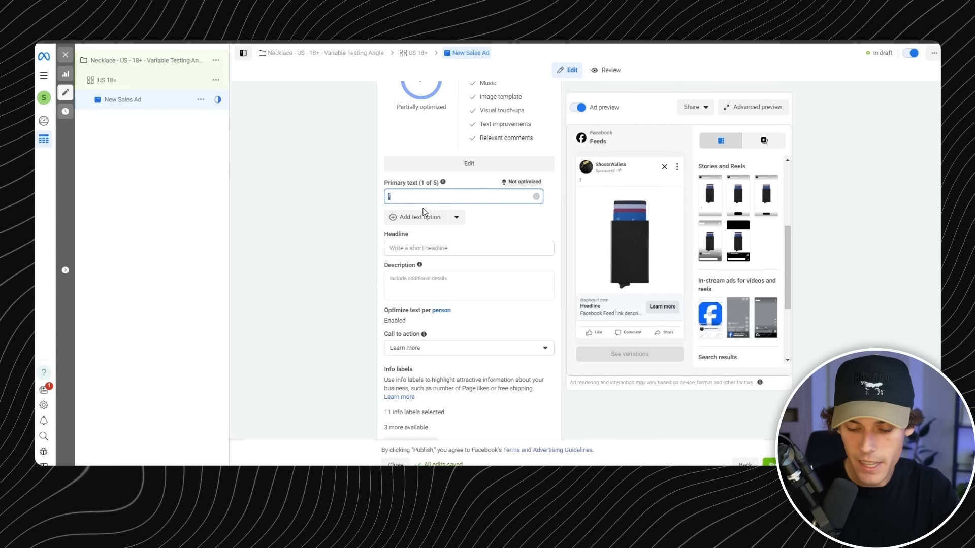
text(No more bulky wallets.)
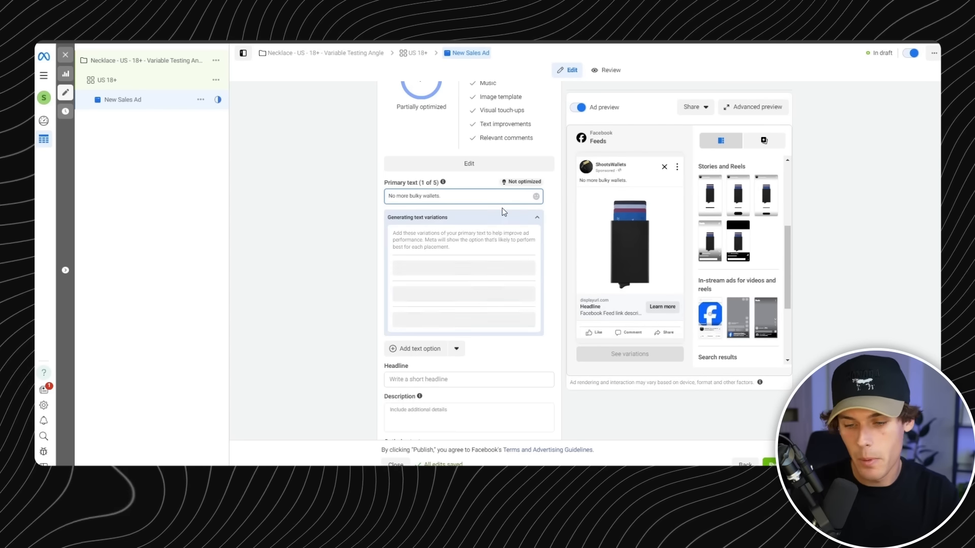
click(304, 212)
scroll(343, 222, down, 1)
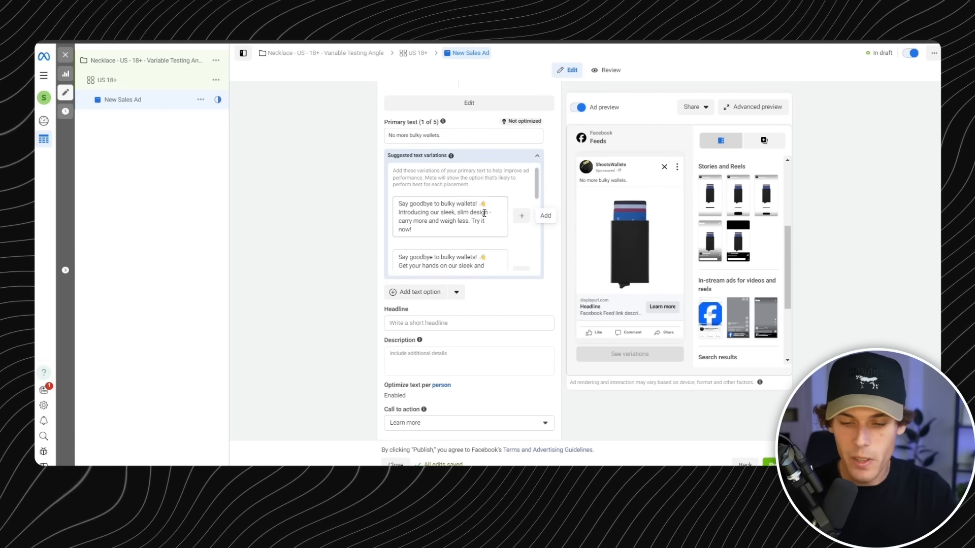
drag(413, 229, 398, 212)
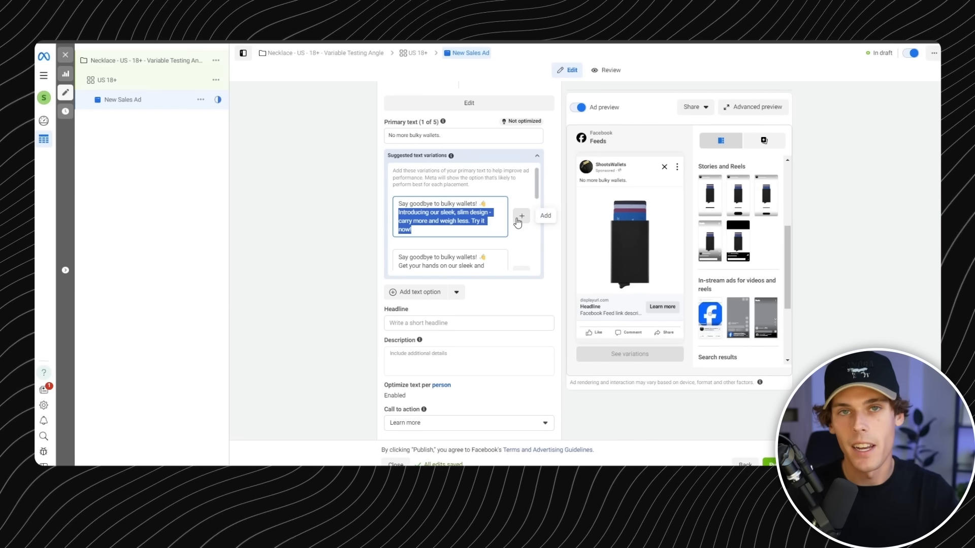
click(626, 181)
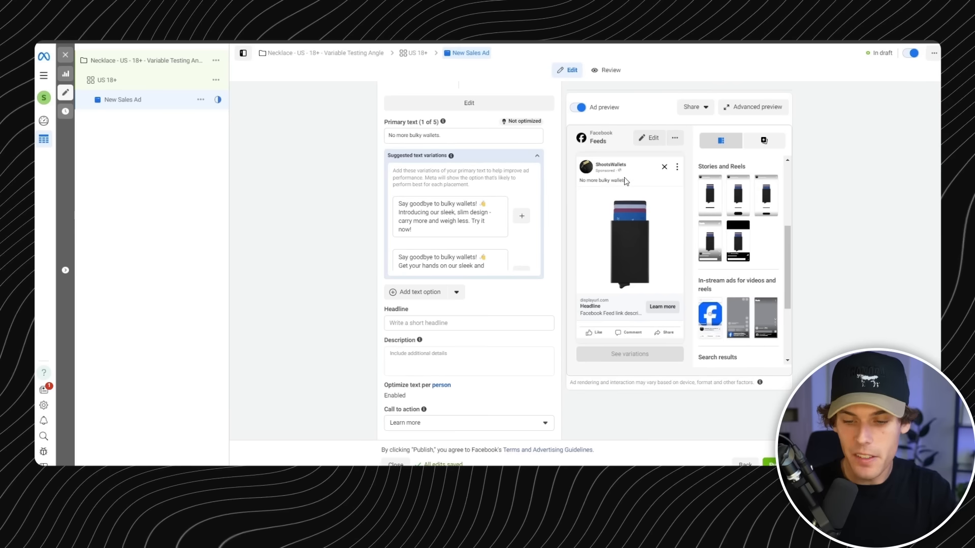
- Set the ad's headline to "Bulky No More!" and its description to "sleek wallets are the best"
click(433, 323)
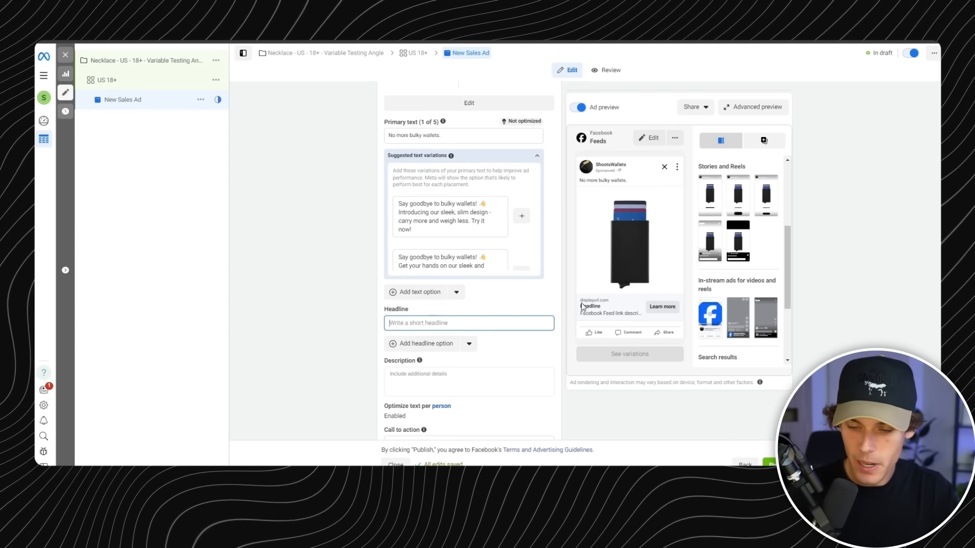
text(Bulky No More!)
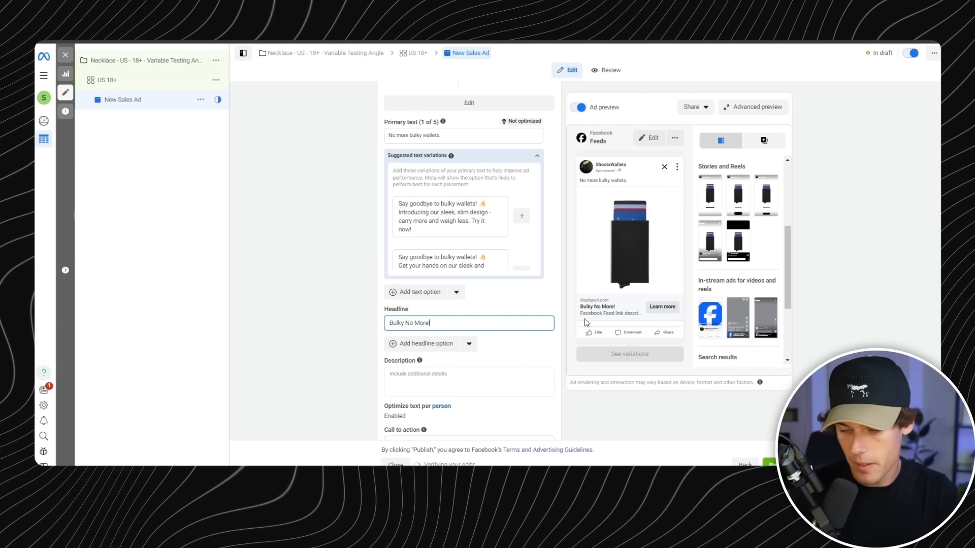
scroll(590, 317, down, 1)
click(445, 327)
text(kjadkdf)
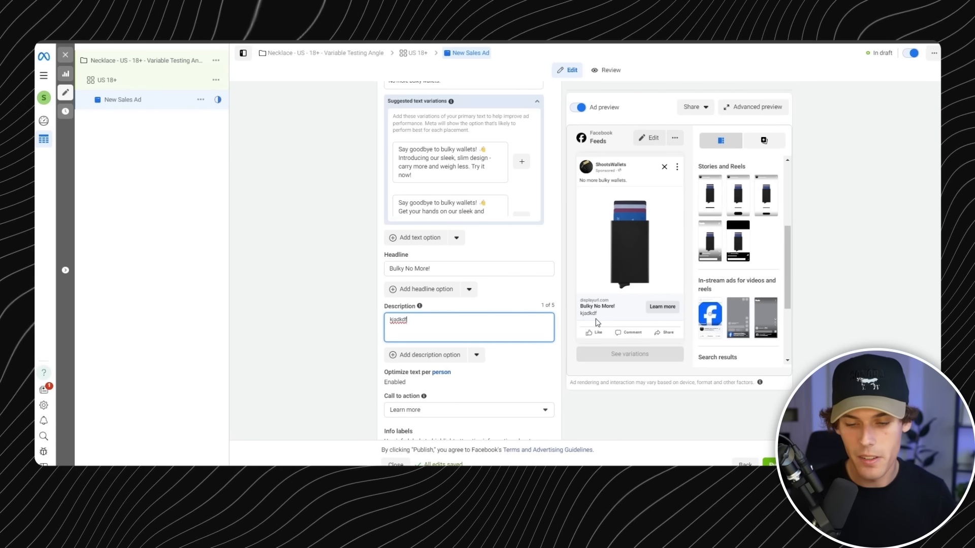
double_click(401, 319)
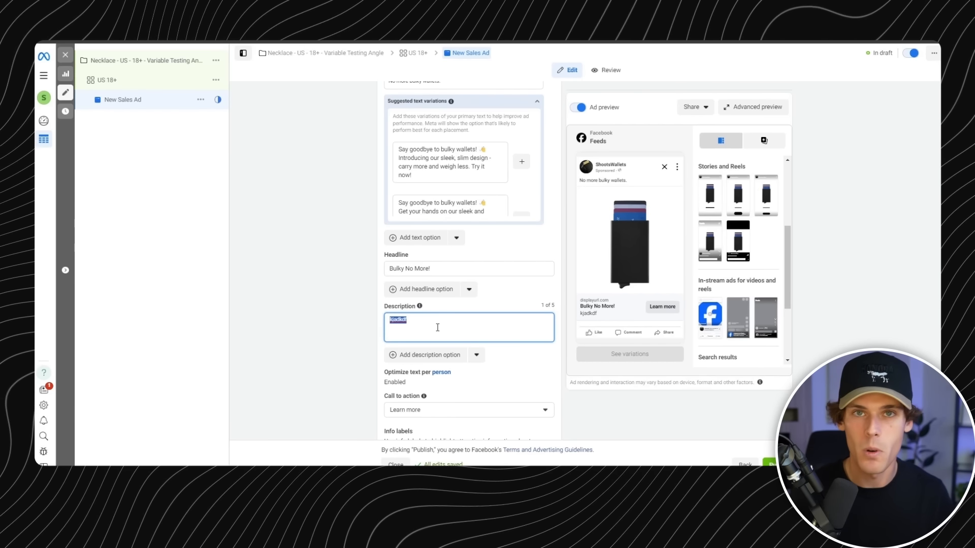
text(sleek wallets are the best)
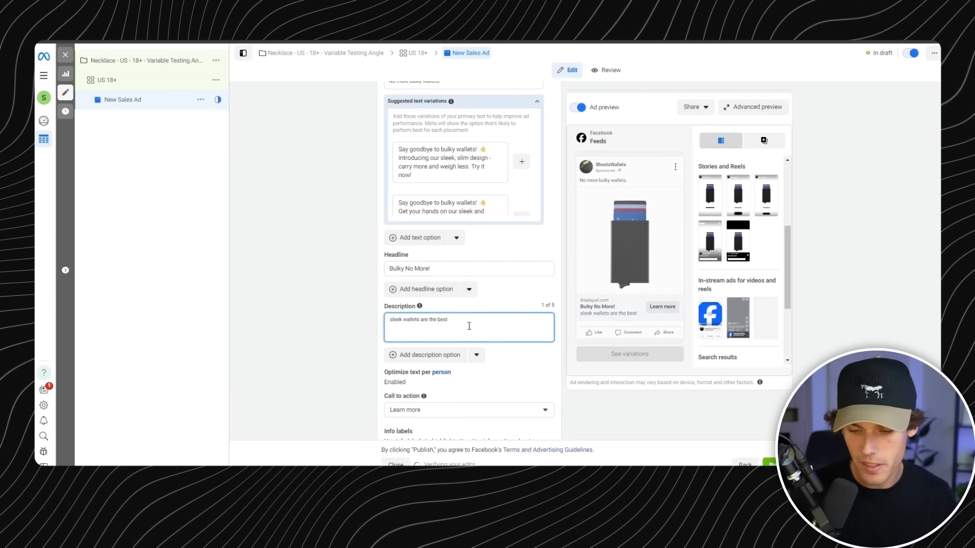
- Set the ad's call to action to Shop now and review the other available button options
scroll(497, 312, down, 2)
click(487, 301)
scroll(474, 337, down, 2)
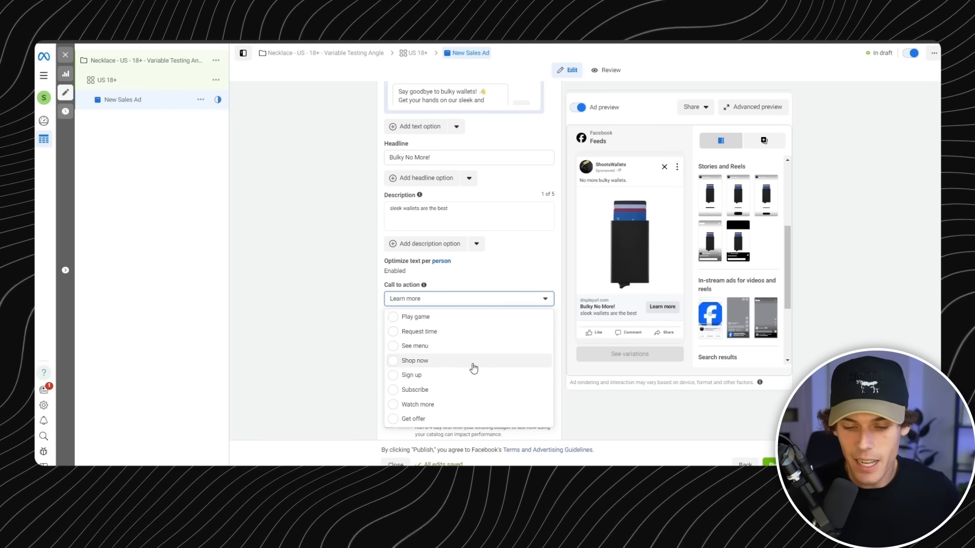
click(473, 368)
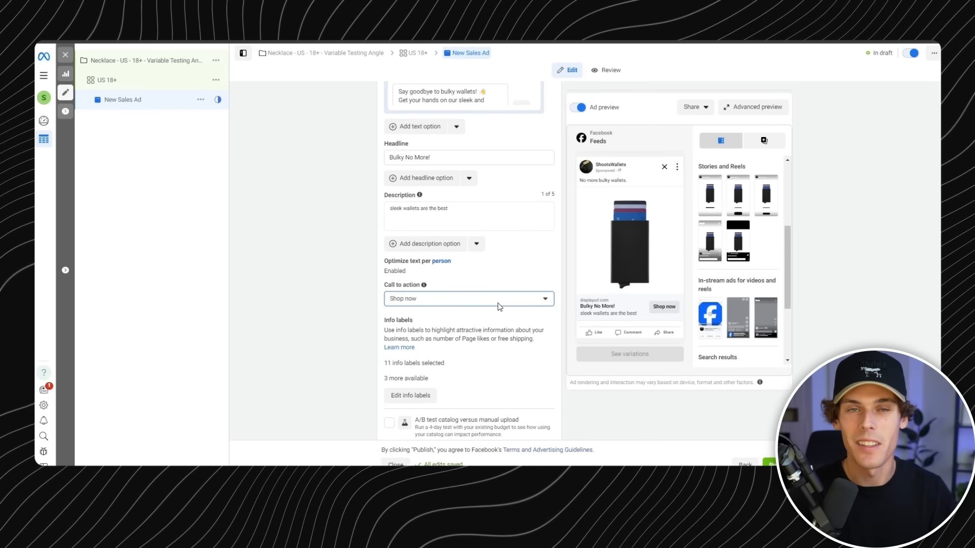
click(496, 299)
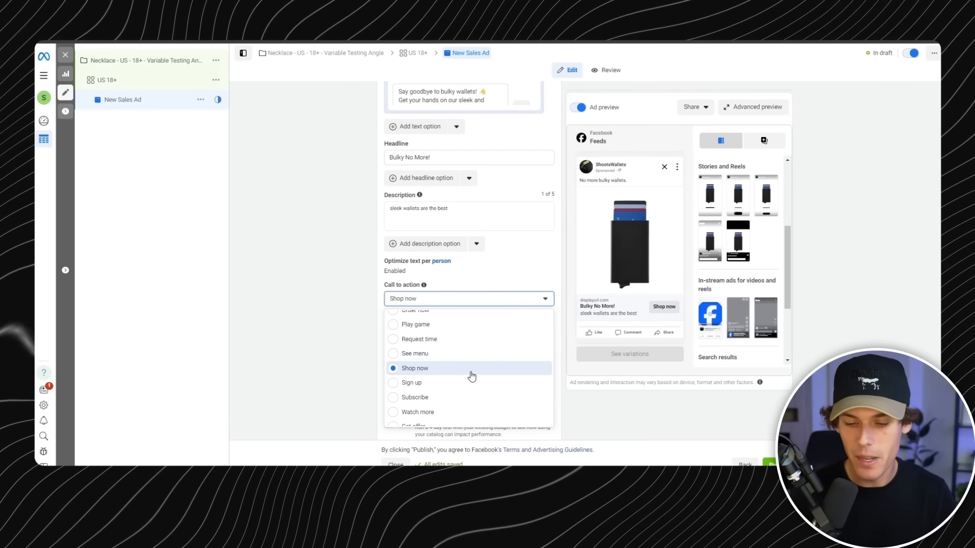
scroll(471, 381, up, 4)
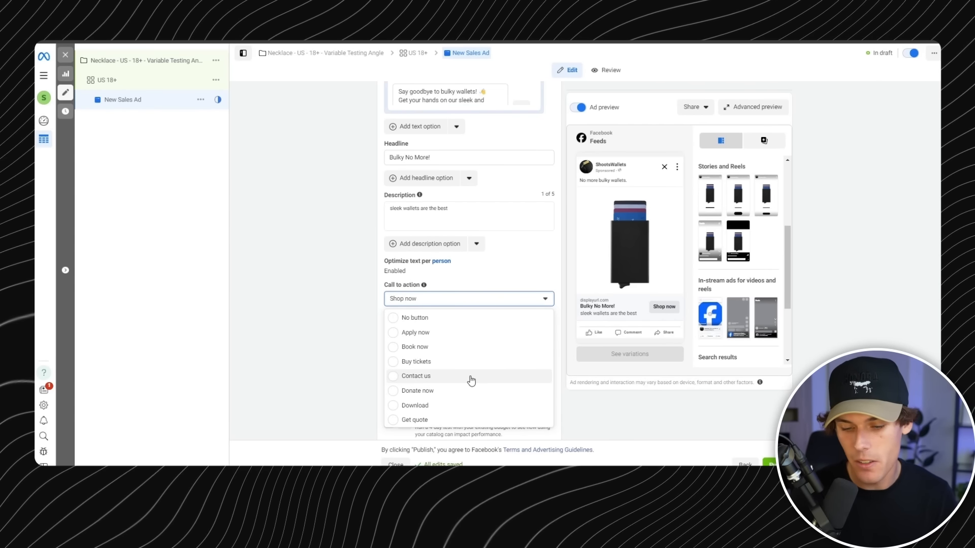
scroll(471, 381, down, 4)
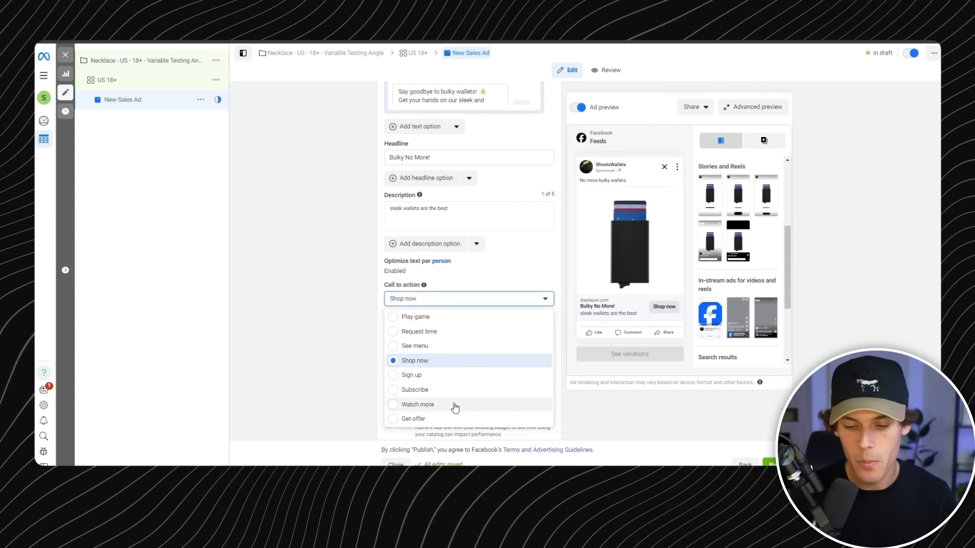
click(499, 277)
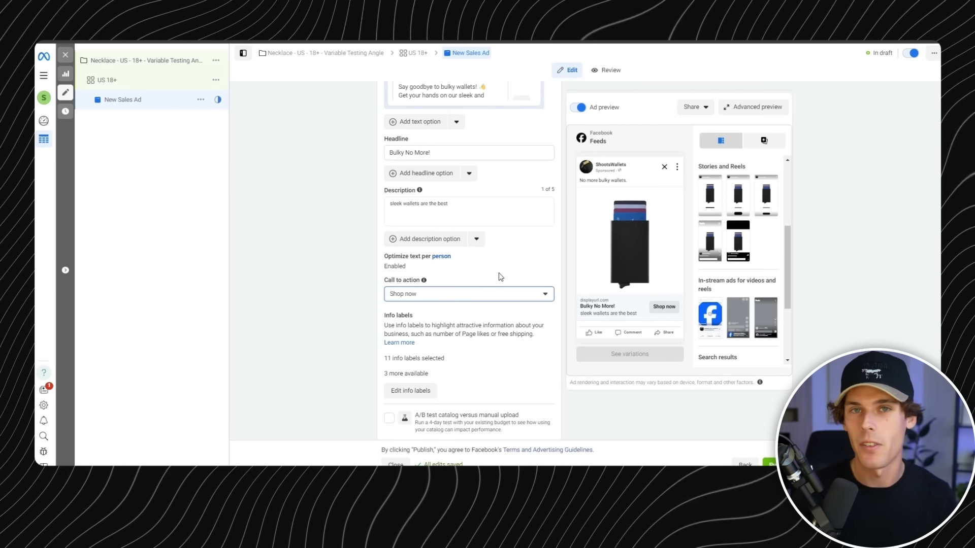
- Add a Free shipping custom info label to the ad and accept the selected profile info labels
scroll(499, 277, down, 2)
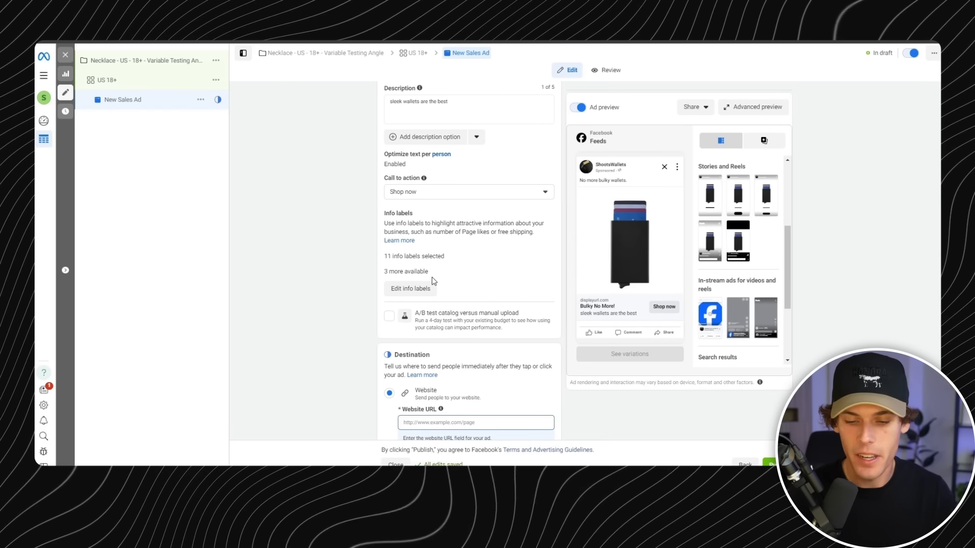
click(424, 293)
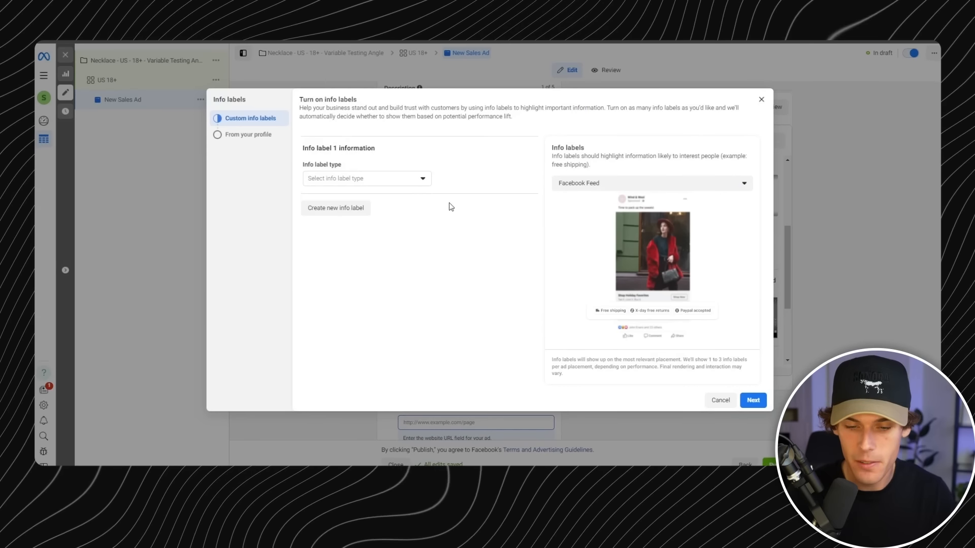
click(422, 178)
click(416, 206)
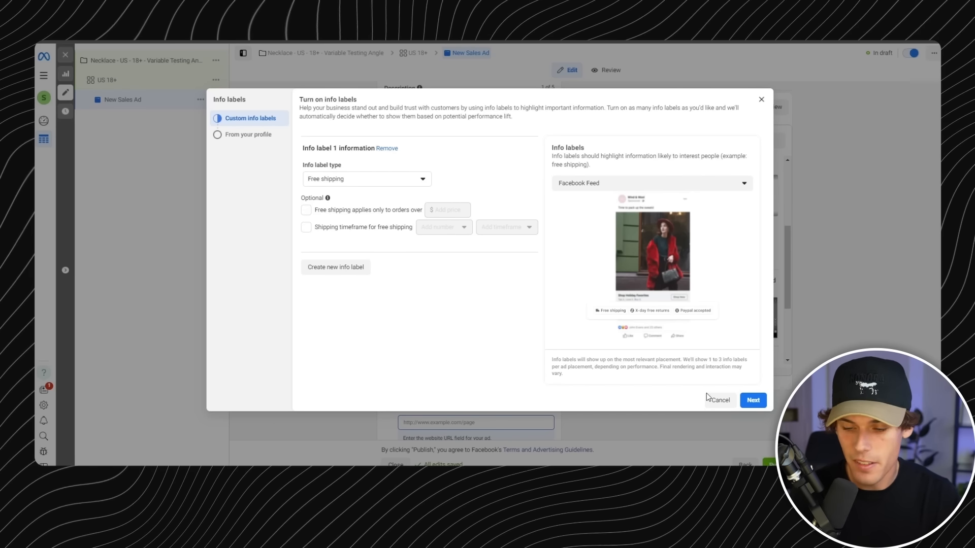
click(752, 401)
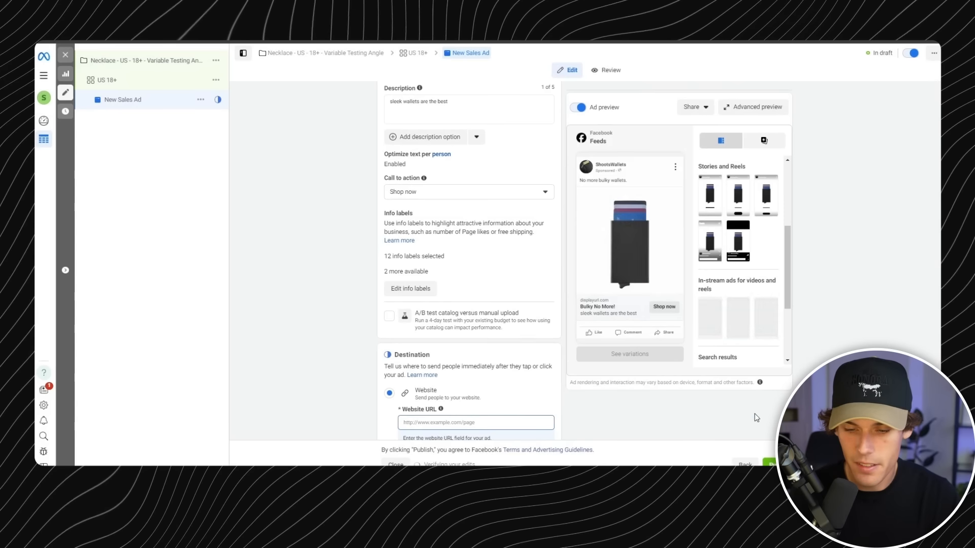
click(761, 417)
scroll(495, 268, down, 2)
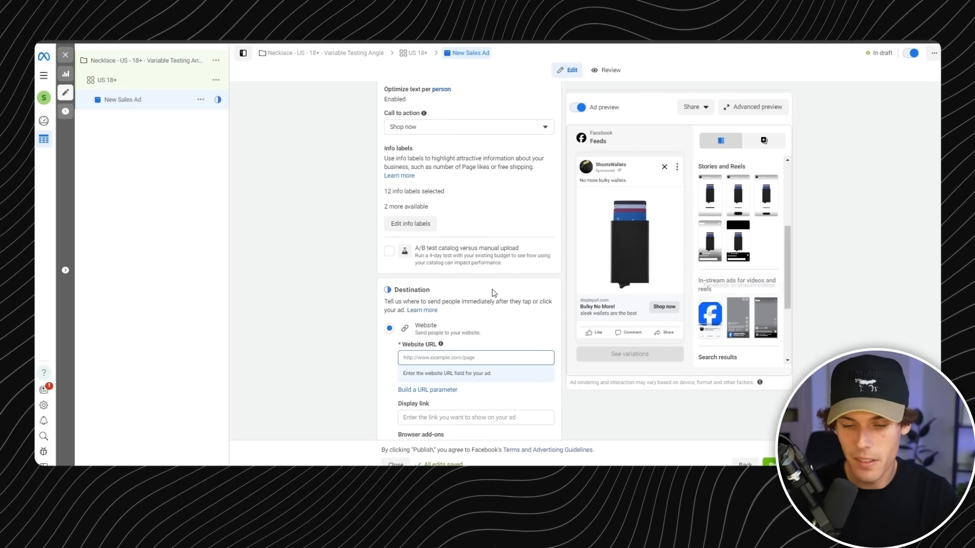
scroll(485, 207, down, 4)
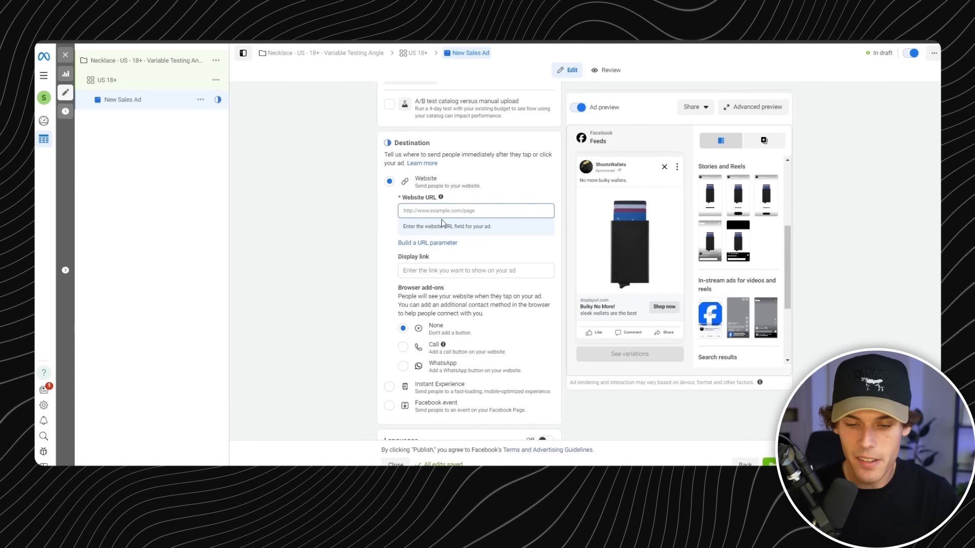
click(465, 210)
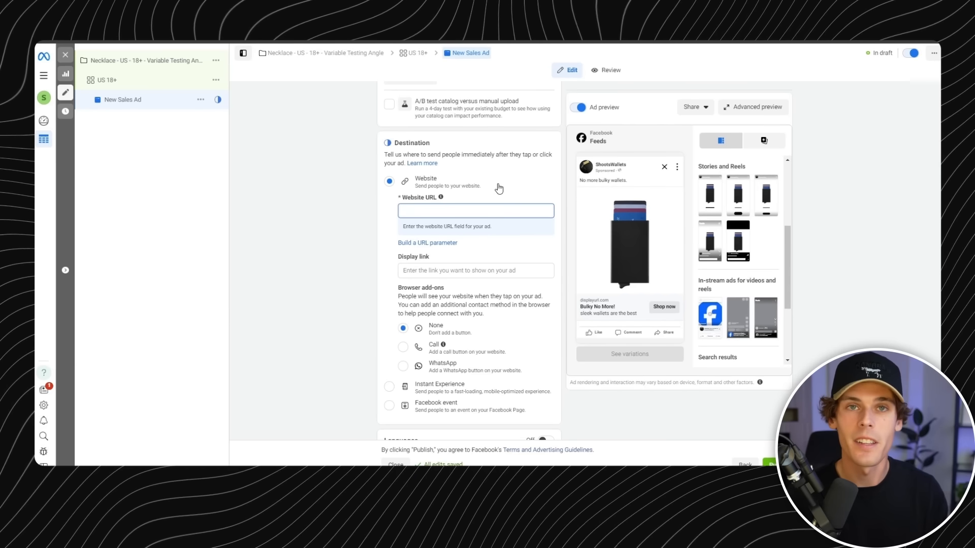
text(www.shoootswallets.com)
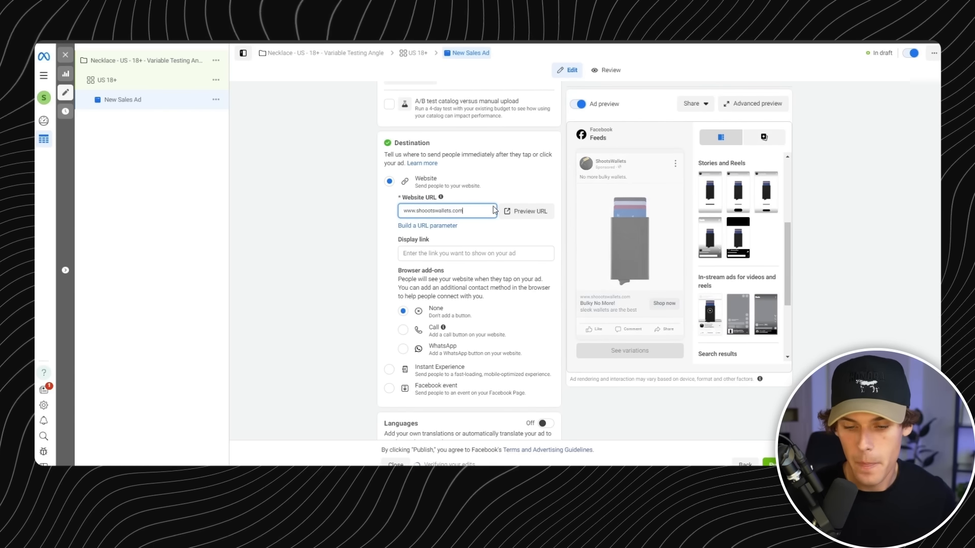
click(486, 254)
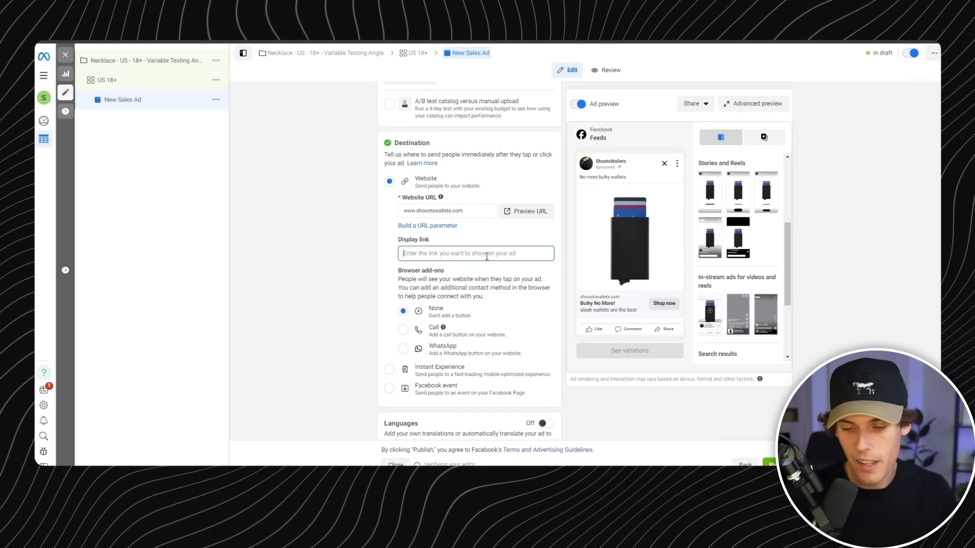
- Build and apply URL parameters with source {{site_source_name}}, medium {{campaign.id}}, name {{campaign.name}} and content {{ad.name}}
scroll(486, 256, down, 2)
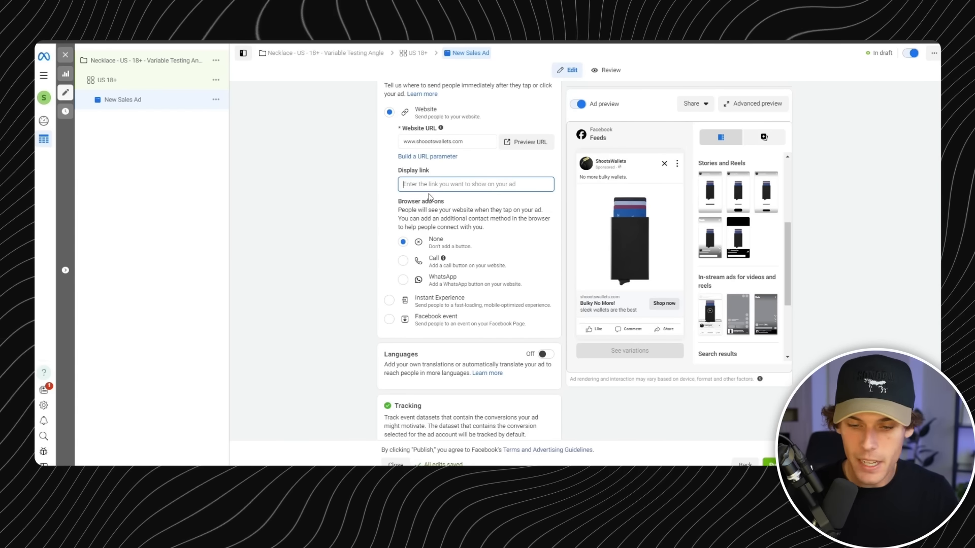
click(439, 159)
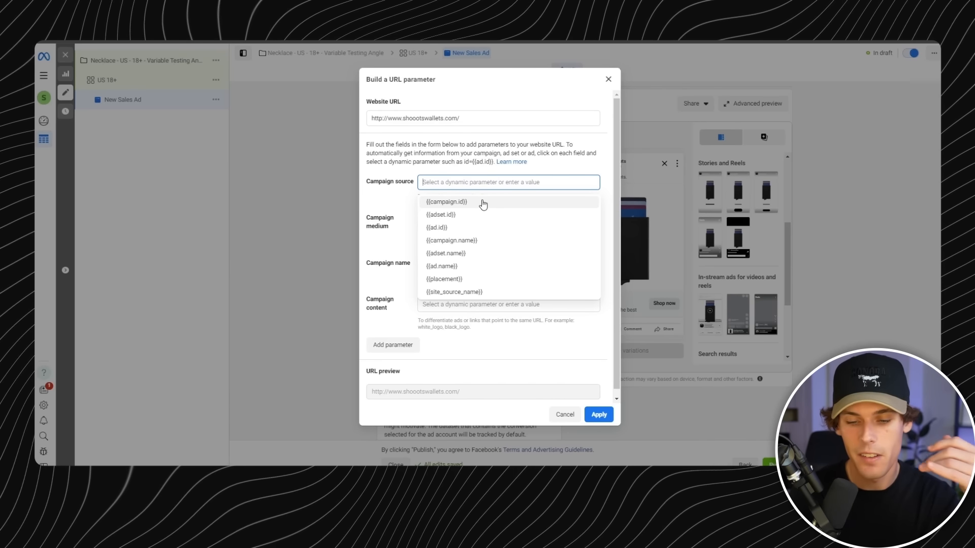
click(481, 294)
click(466, 224)
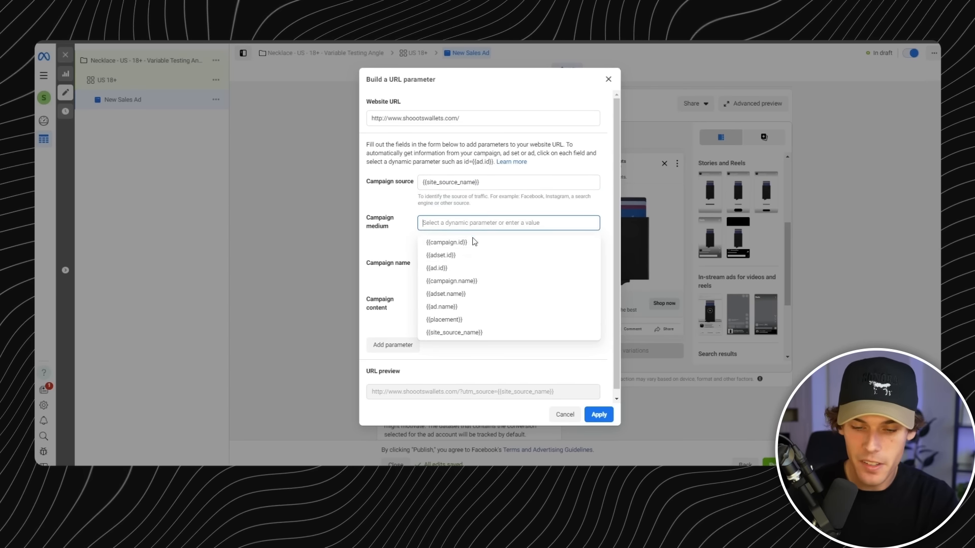
click(490, 243)
click(487, 263)
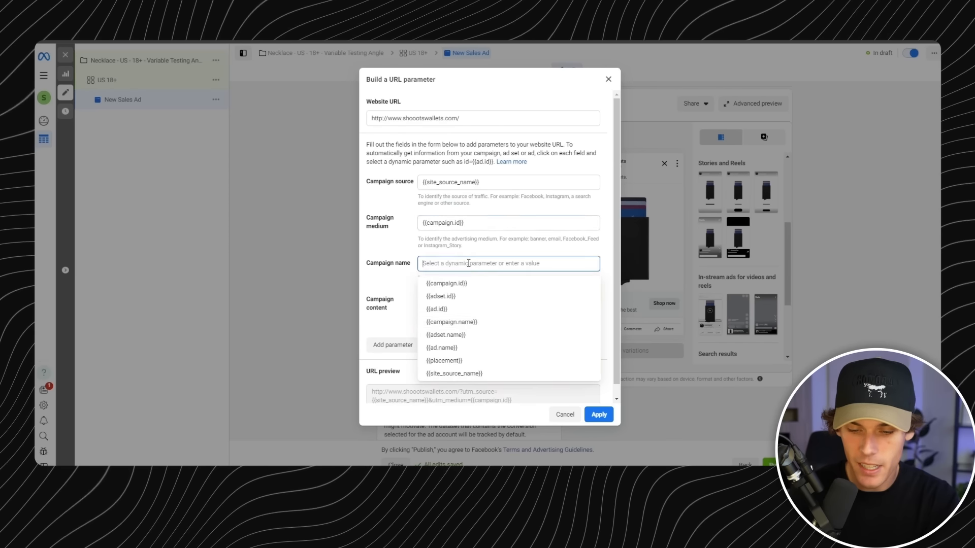
click(457, 321)
click(461, 349)
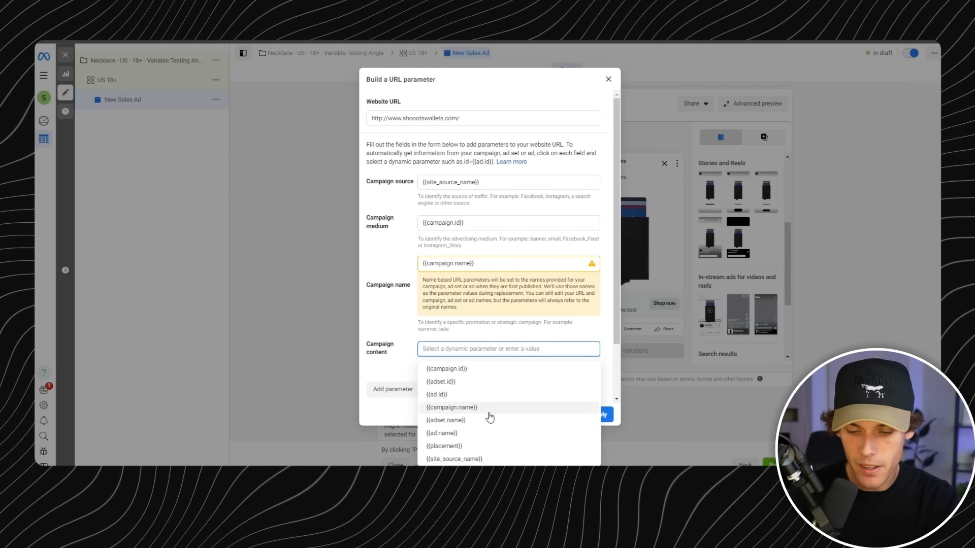
click(498, 440)
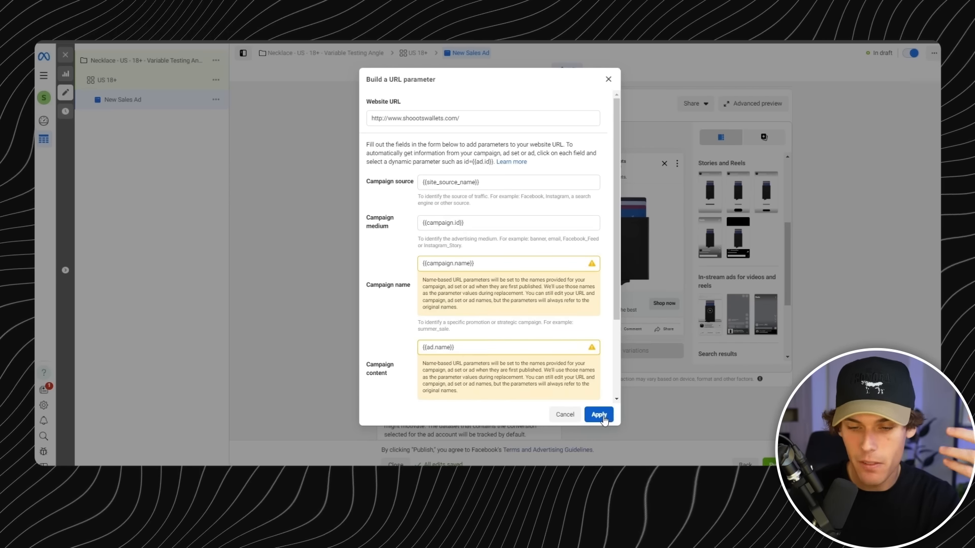
click(600, 414)
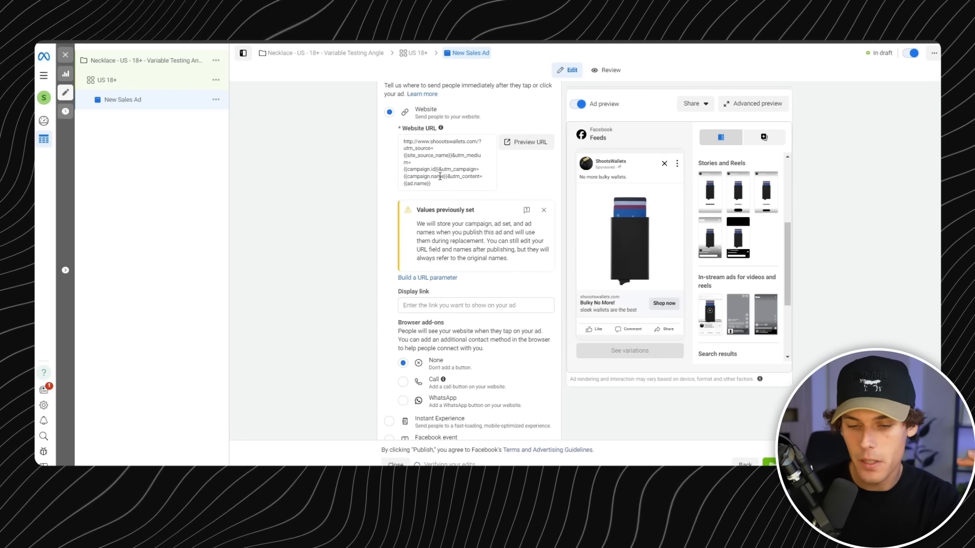
- Examine the website URL with its added parameters, then the ad's language and tracking settings
drag(437, 176, 403, 142)
drag(442, 184, 403, 141)
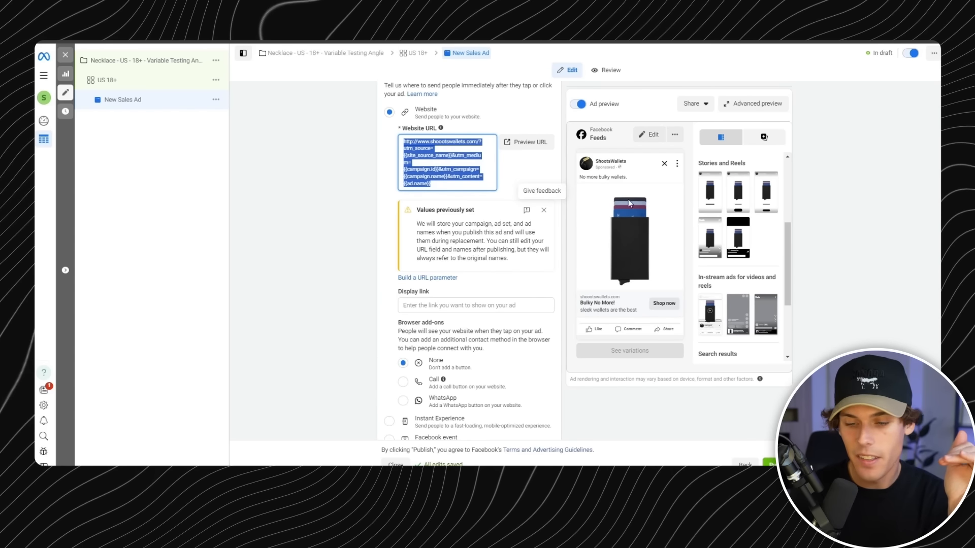
drag(439, 184, 400, 137)
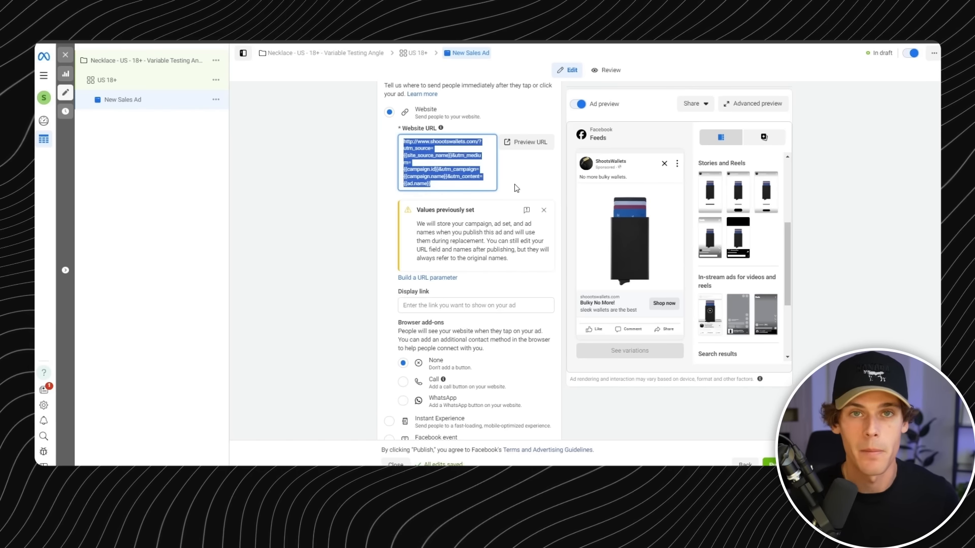
scroll(514, 184, down, 5)
scroll(509, 178, down, 1)
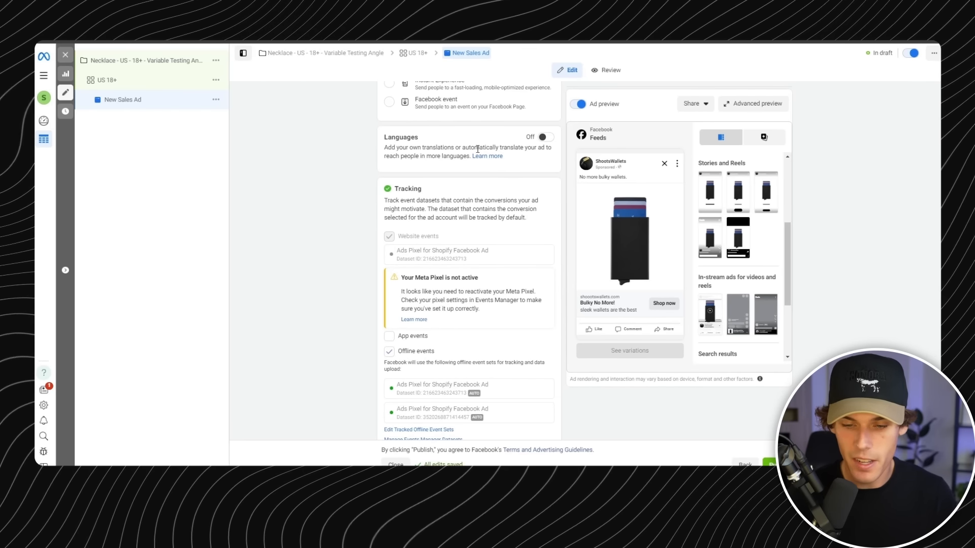
scroll(508, 145, down, 1)
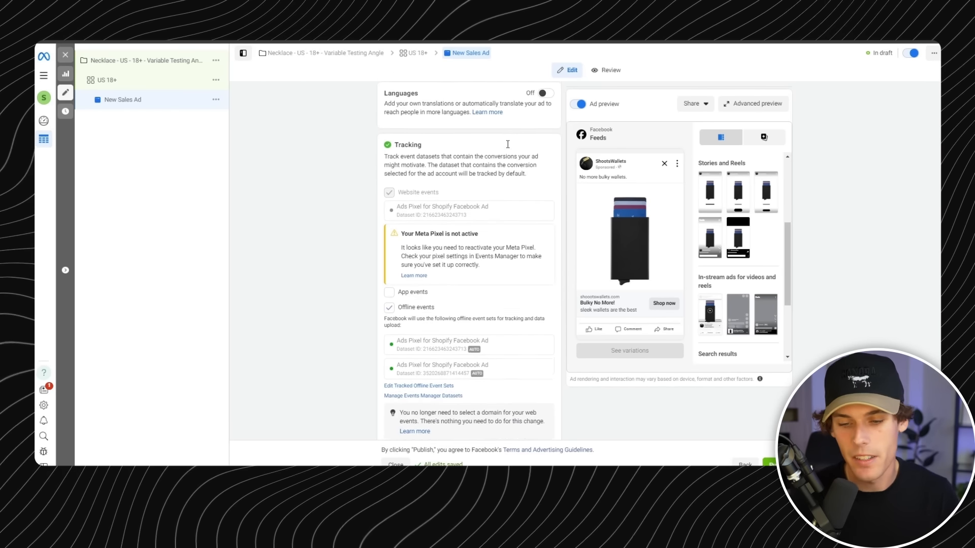
scroll(509, 148, down, 1)
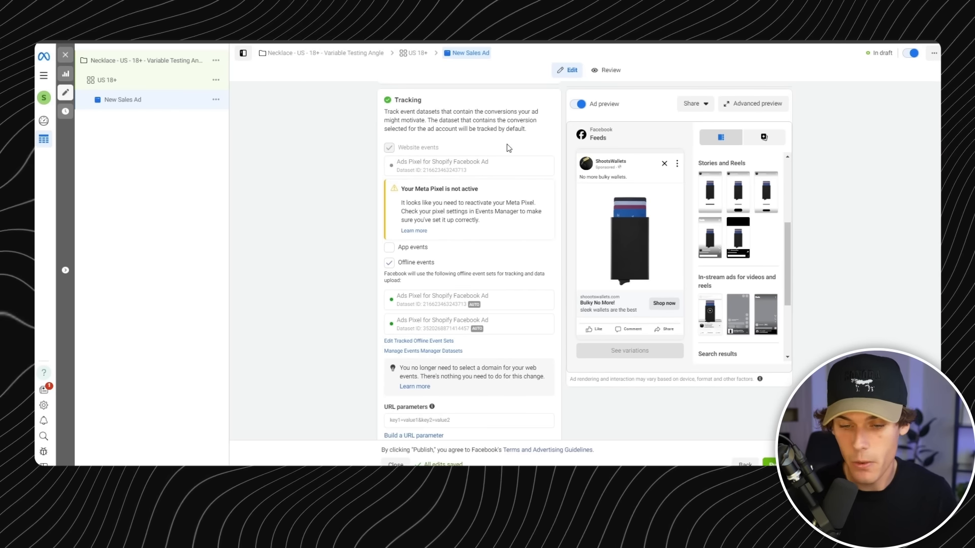
drag(409, 106, 385, 108)
click(477, 121)
scroll(424, 146, down, 1)
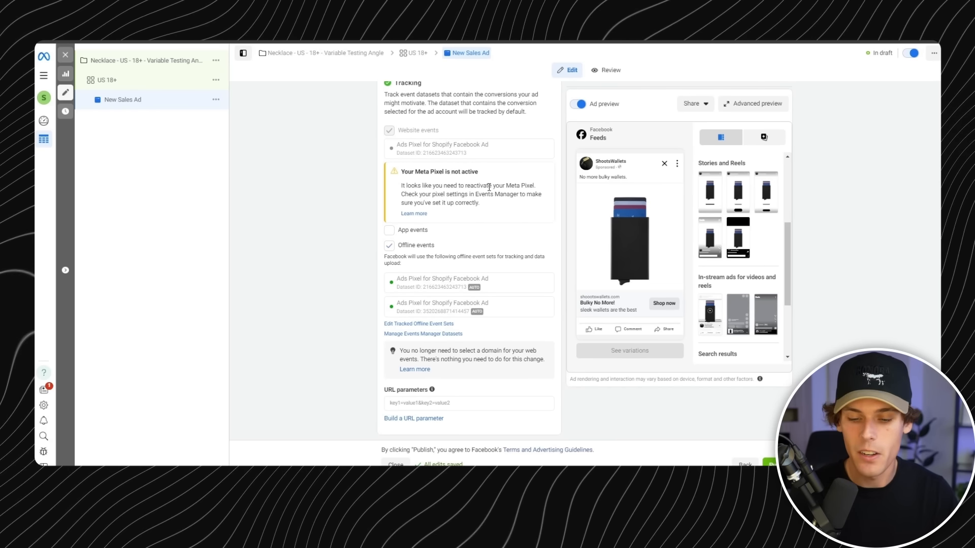
- Duplicate the wallet ad in the US 18+ ad set, and duplicate the resulting copy as well
scroll(485, 198, up, 10)
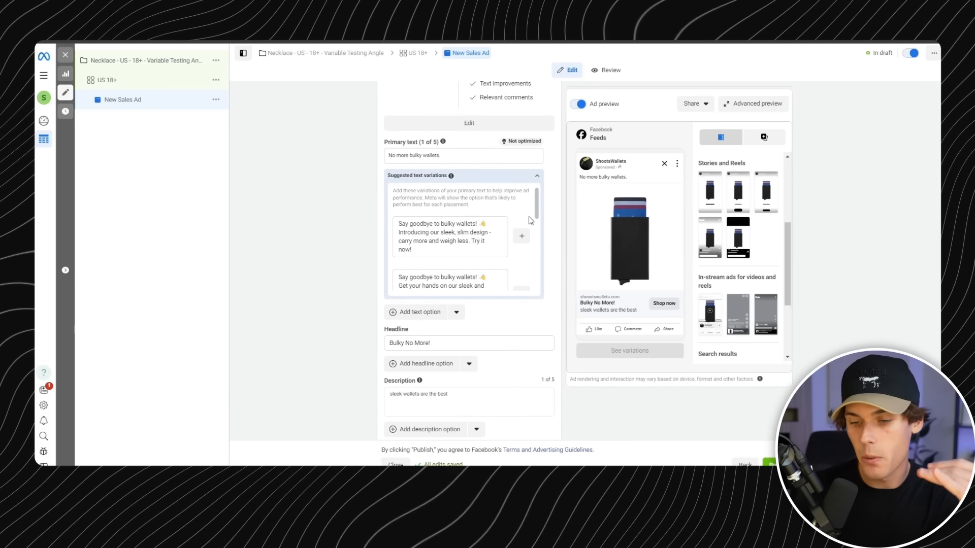
scroll(368, 136, up, 5)
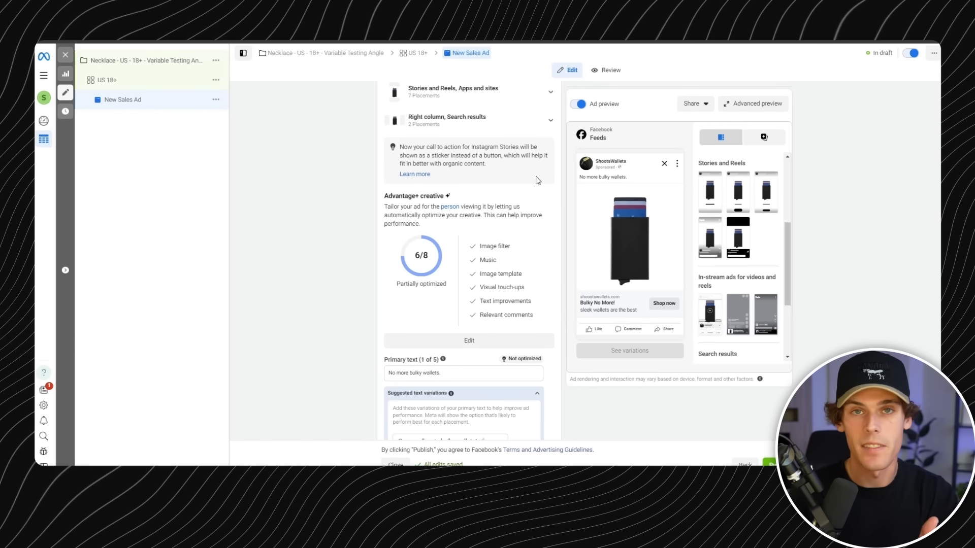
scroll(526, 276, up, 5)
scroll(511, 260, up, 5)
click(216, 100)
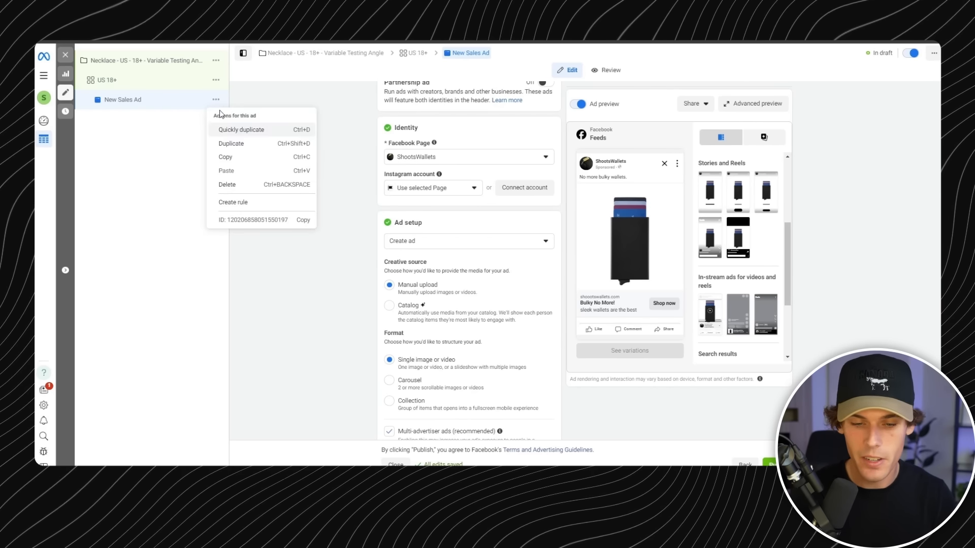
click(251, 145)
click(595, 302)
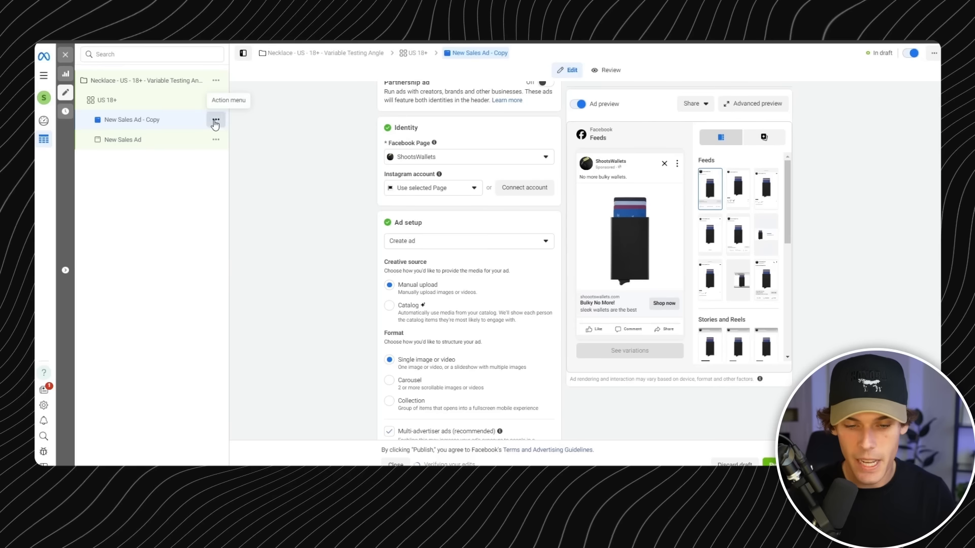
click(215, 120)
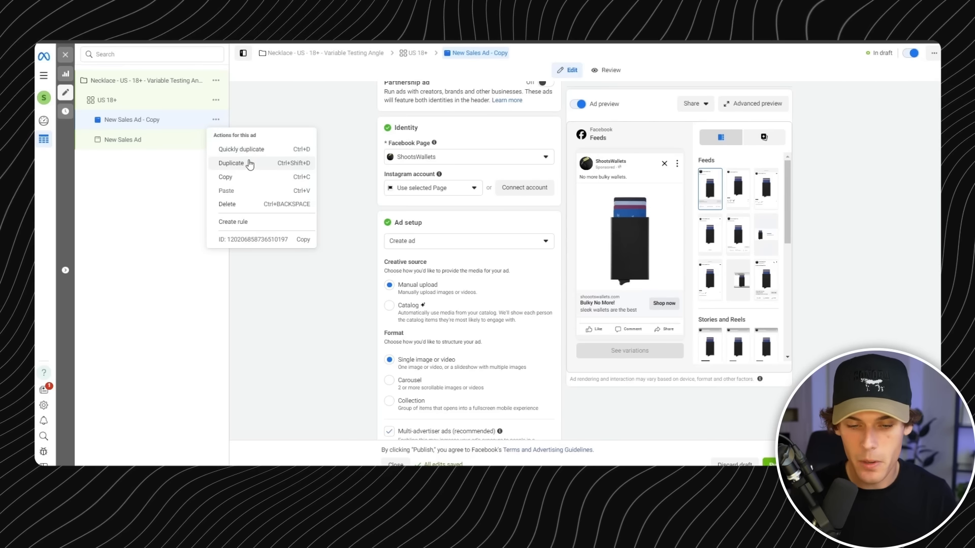
click(249, 164)
click(590, 299)
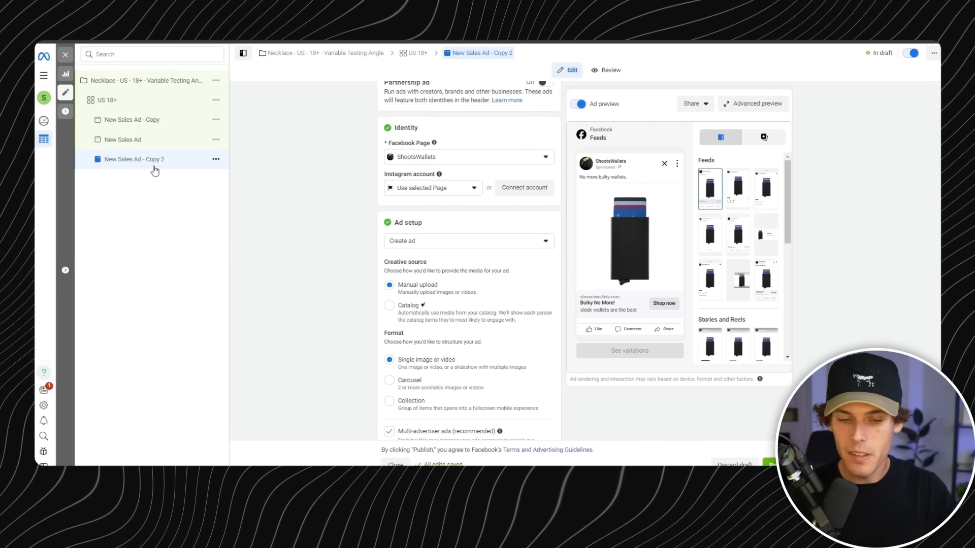
- Rename the second ad copy as "New Sales Ad - rfid angle" and review its creative, primary text, headline and description
scroll(447, 185, up, 2)
drag(449, 117, 439, 131)
text(rfid angle)
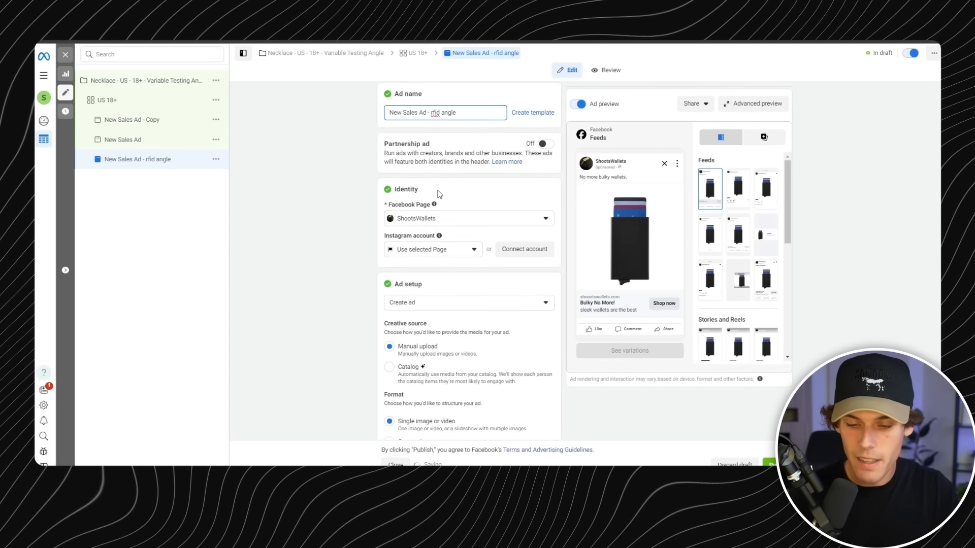
scroll(437, 193, down, 10)
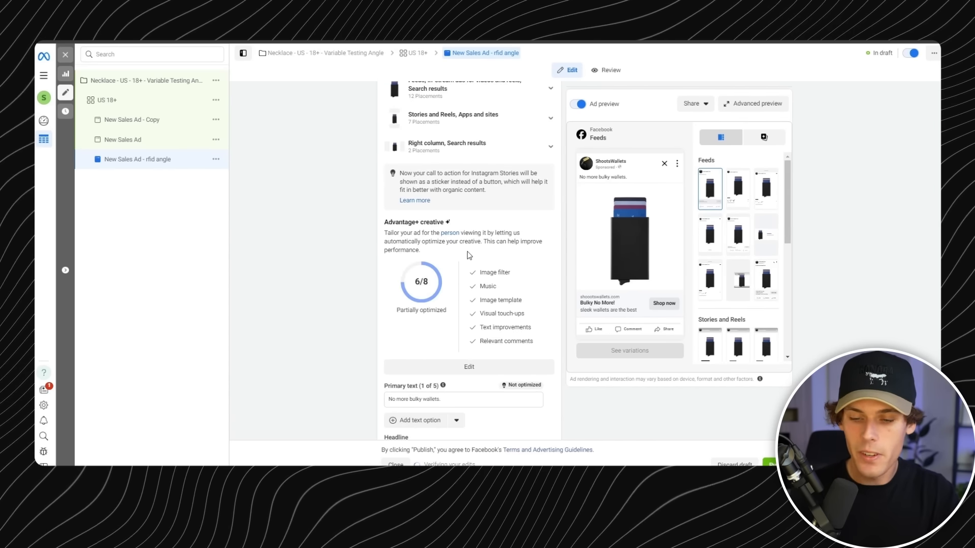
scroll(467, 252, down, 3)
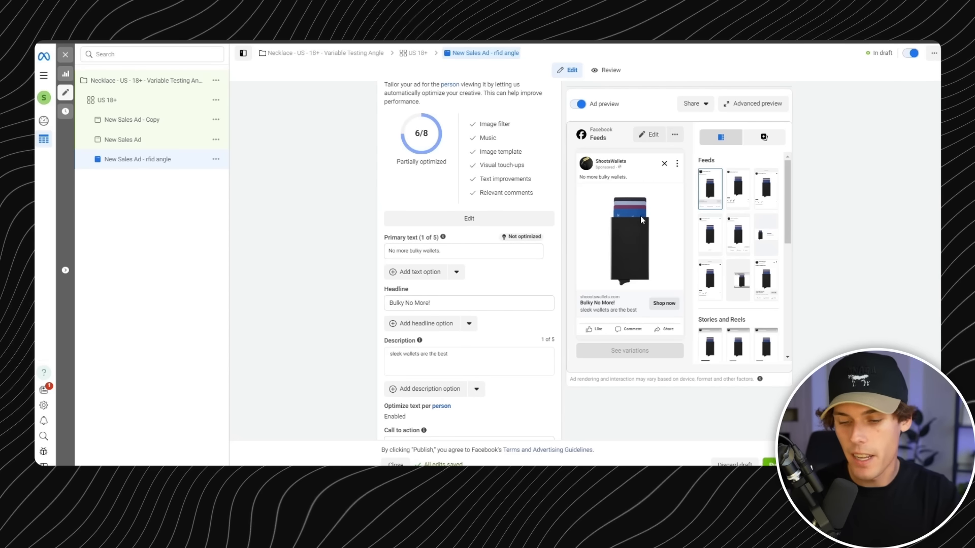
scroll(502, 245, down, 3)
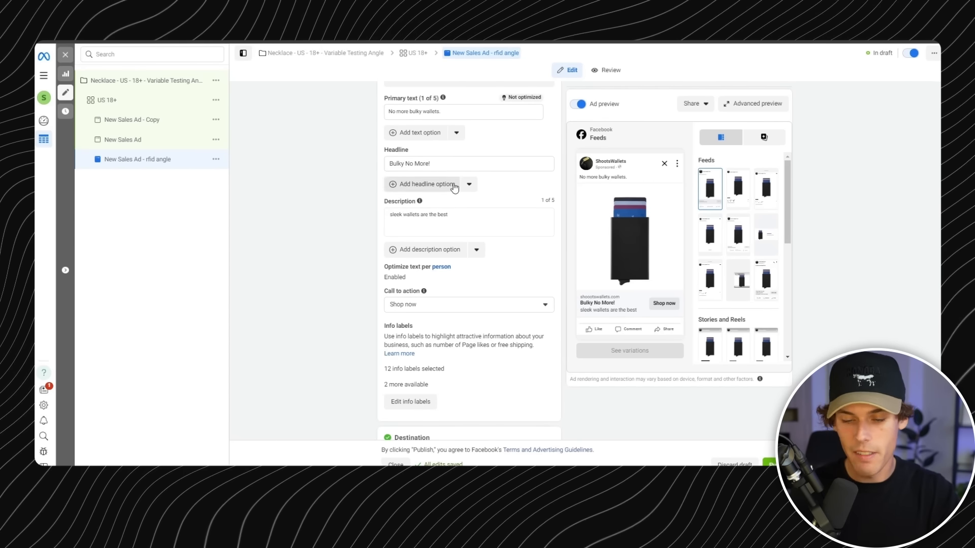
- Rename the first ad copy, New Sales Ad - Copy, as "sleek wallet business"
click(147, 120)
scroll(464, 176, up, 10)
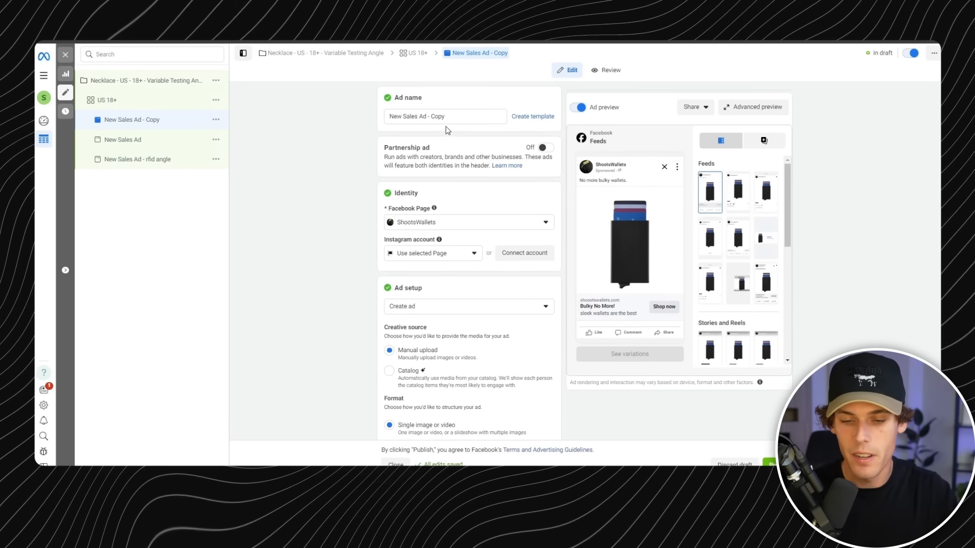
drag(446, 117, 370, 123)
text(sleek wa)
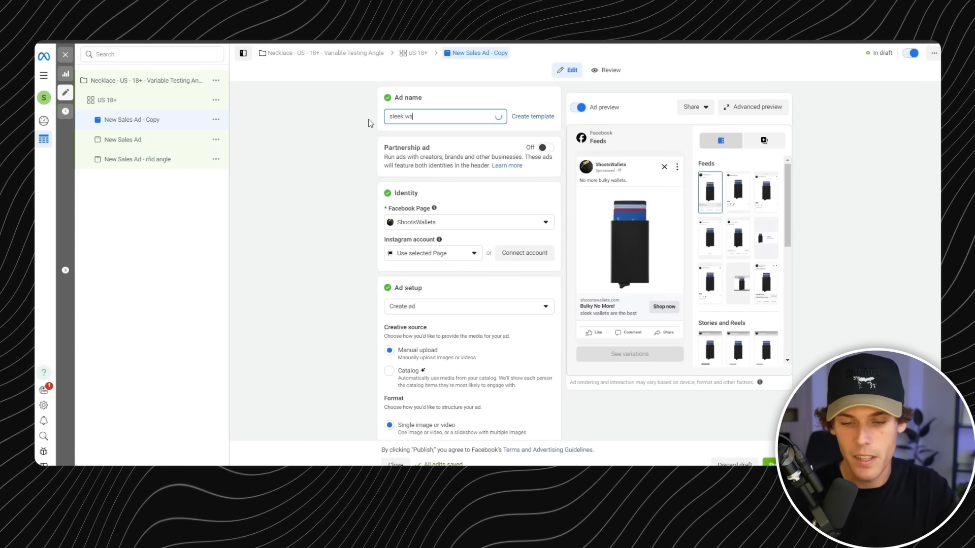
text(llet business)
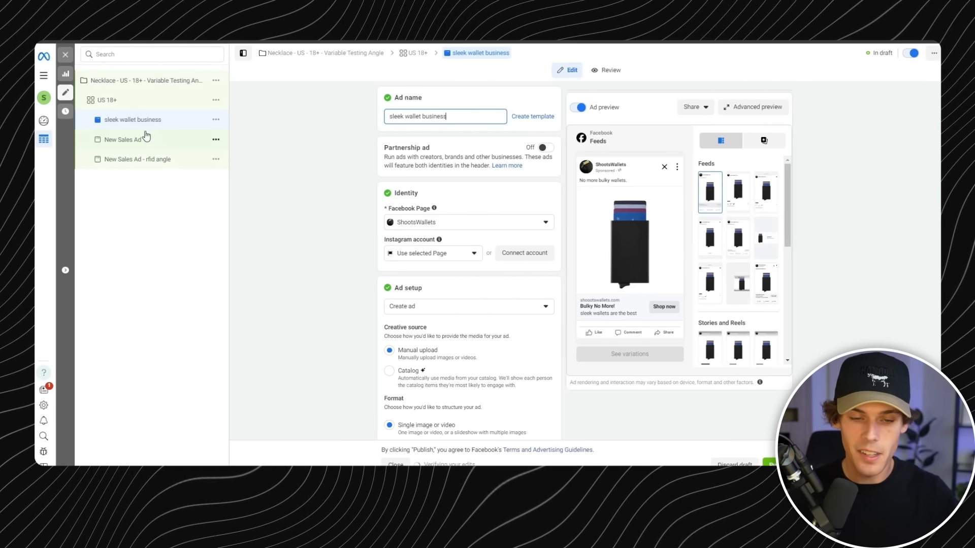